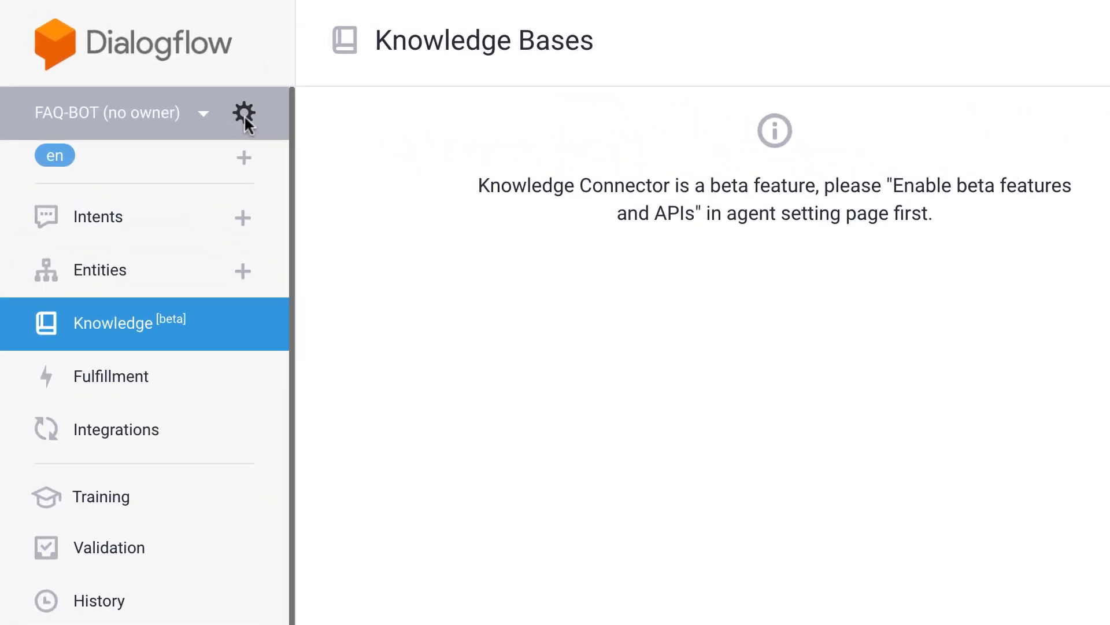
Enable beta features and APIs in the FAQ-BOT agent's general settings and save the change
{"action": "left_click", "coordinate": [244, 115]}
{"action": "scroll", "coordinate": [861, 399], "scroll_direction": "down", "scroll_amount": 5}
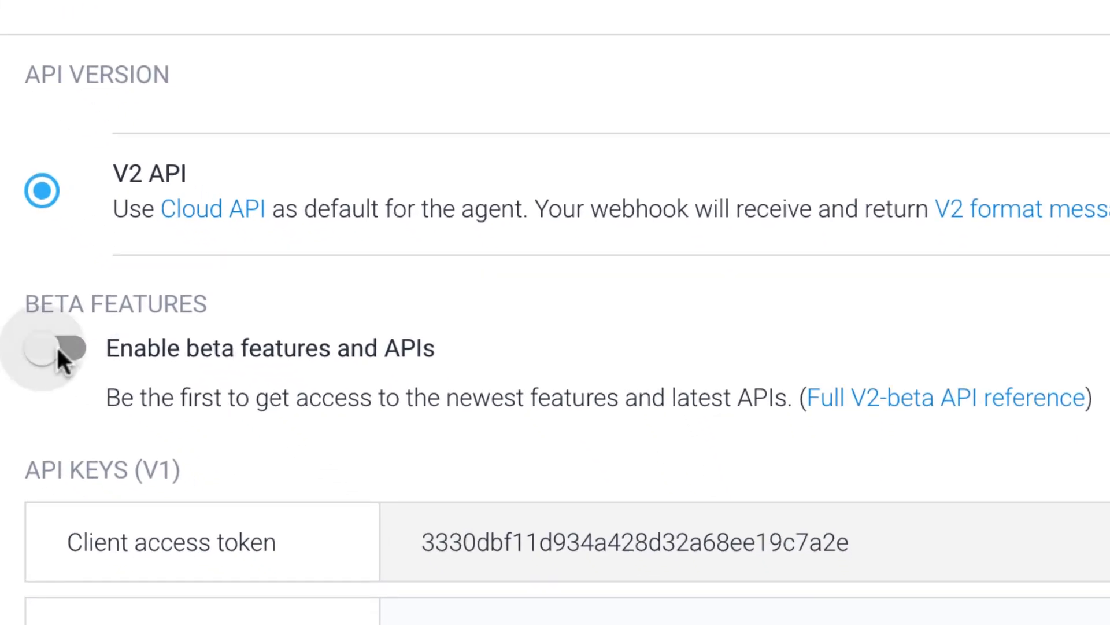
{"action": "left_click", "coordinate": [354, 563]}
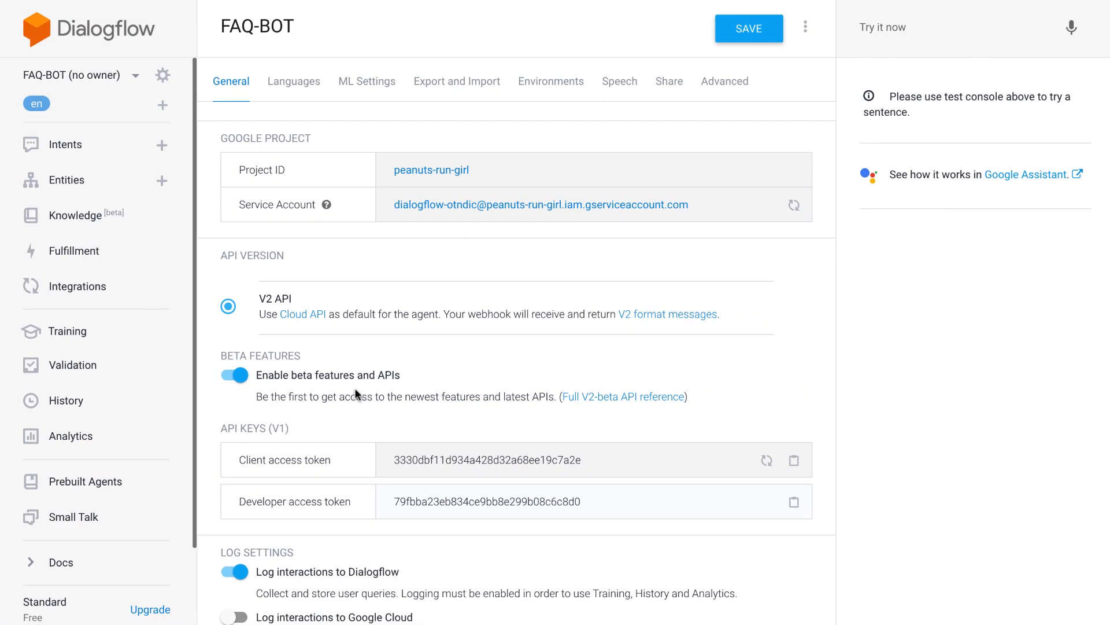
{"action": "left_click", "coordinate": [750, 38]}
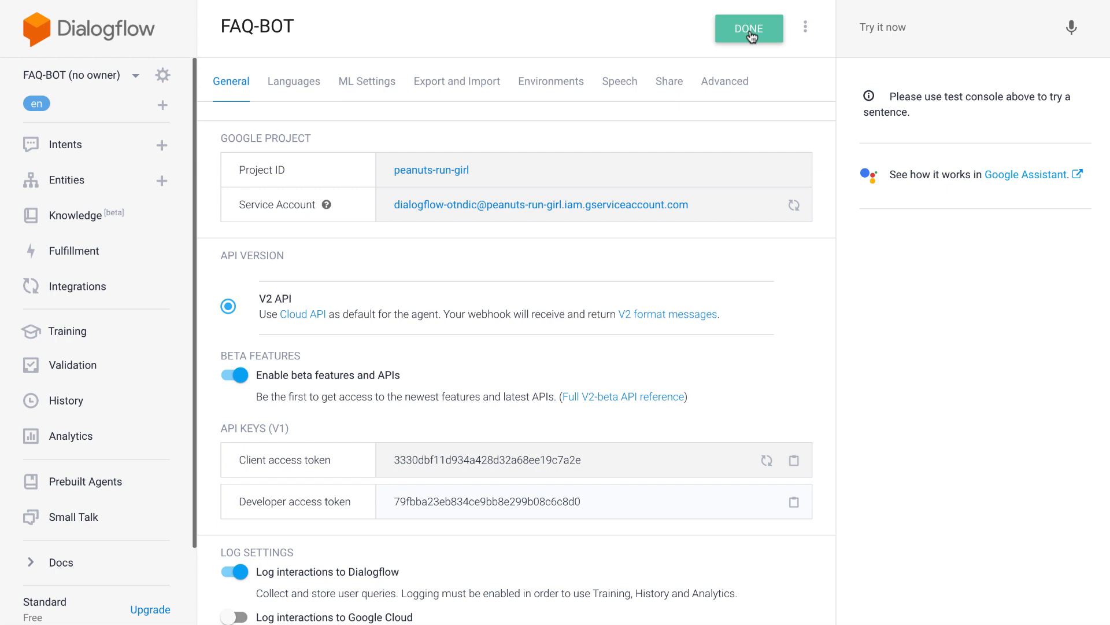
Create and save a new knowledge base named FAQ-Restaurants
{"action": "left_click", "coordinate": [61, 222]}
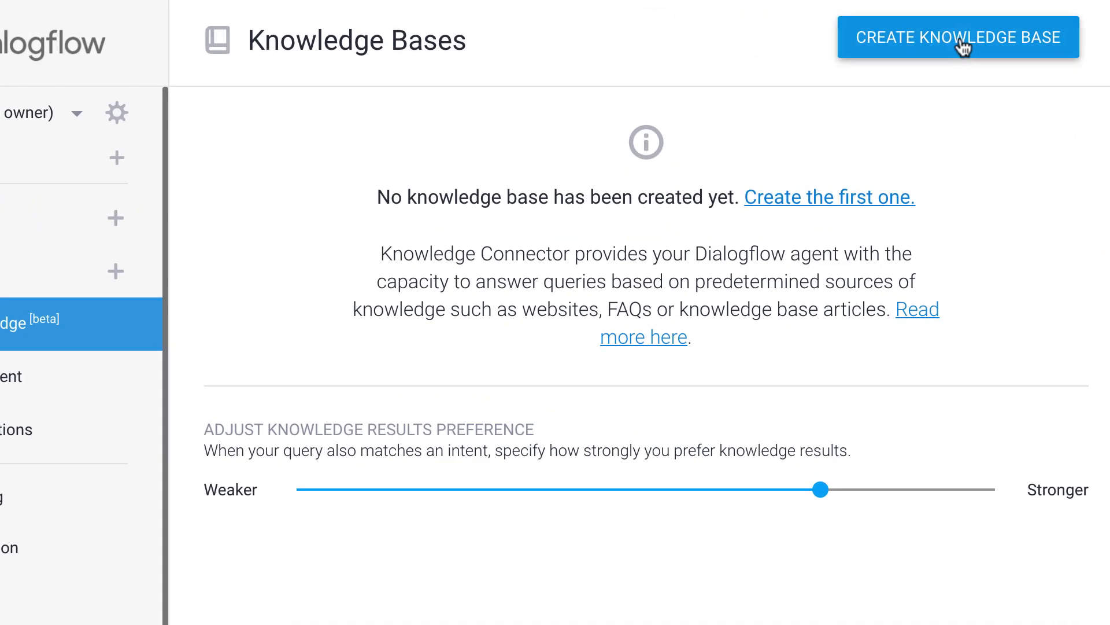
{"action": "left_click", "coordinate": [963, 46]}
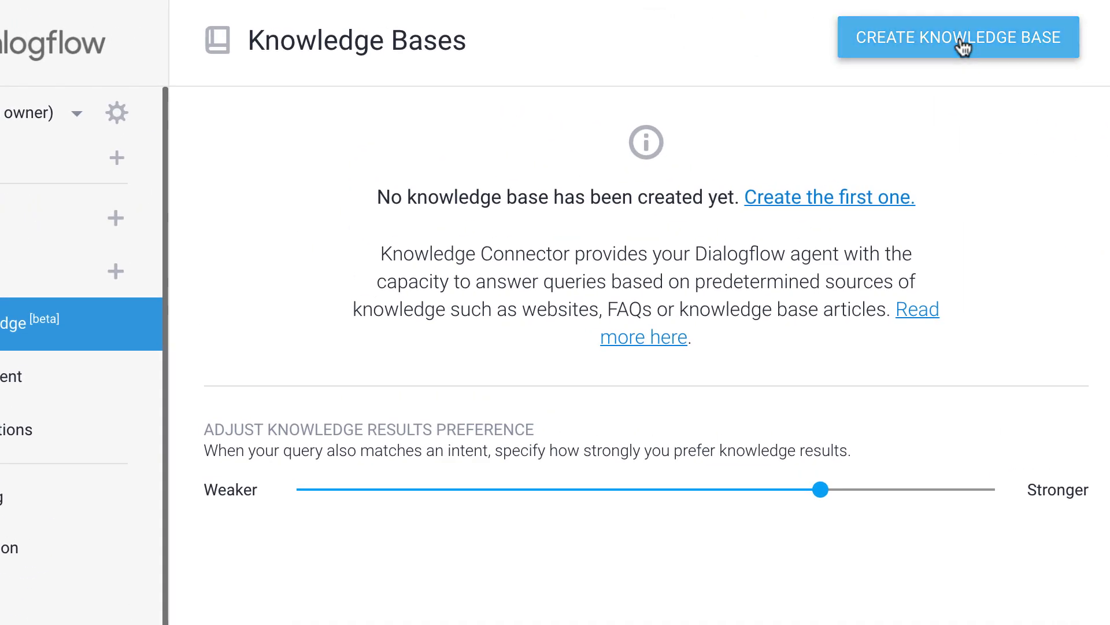
{"action": "type", "text": "FA"}
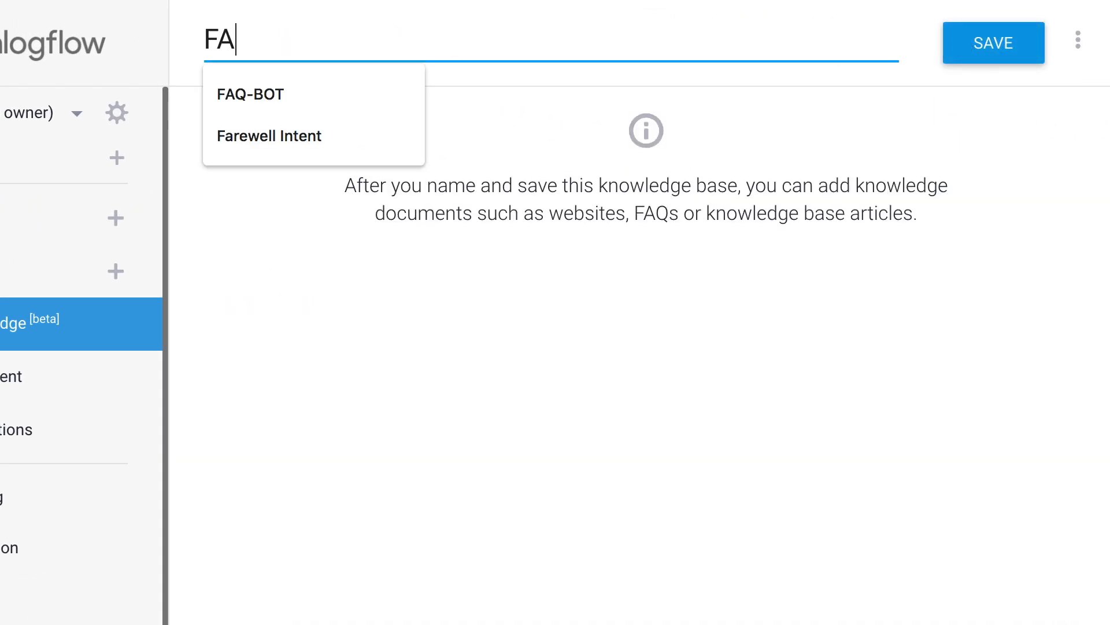
{"action": "type", "text": "Q-"}
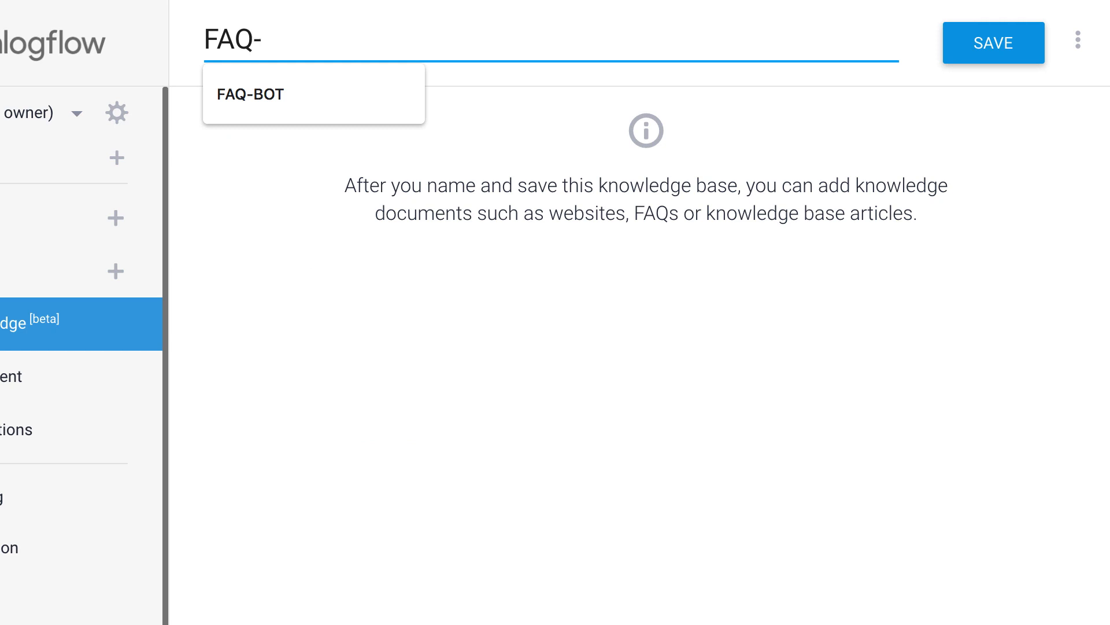
{"action": "type", "text": "Restaurants"}
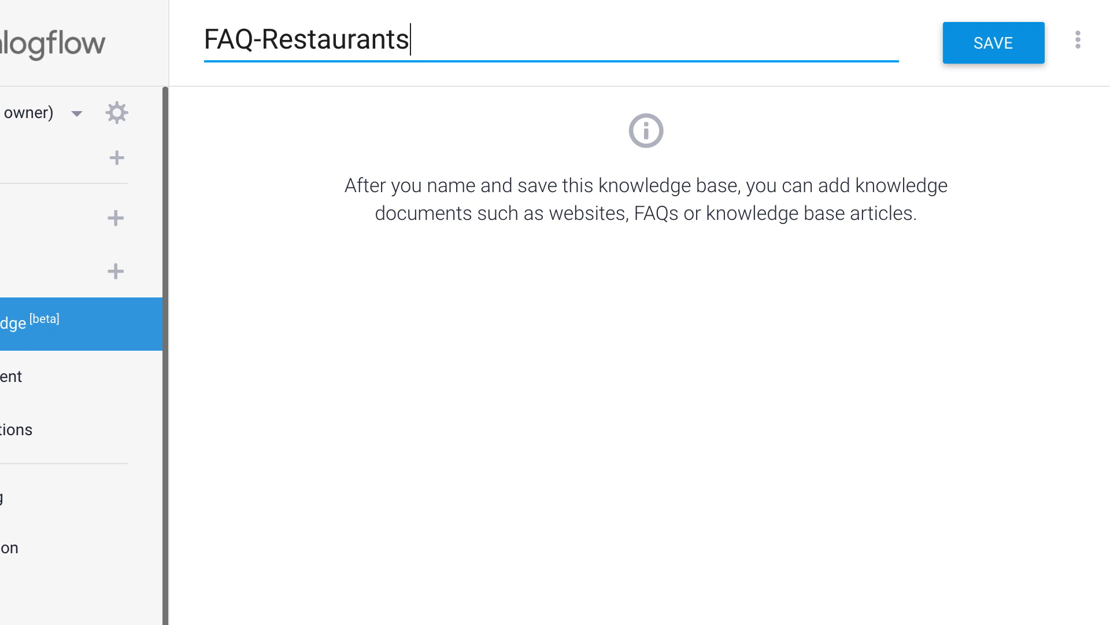
{"action": "left_click", "coordinate": [1014, 51]}
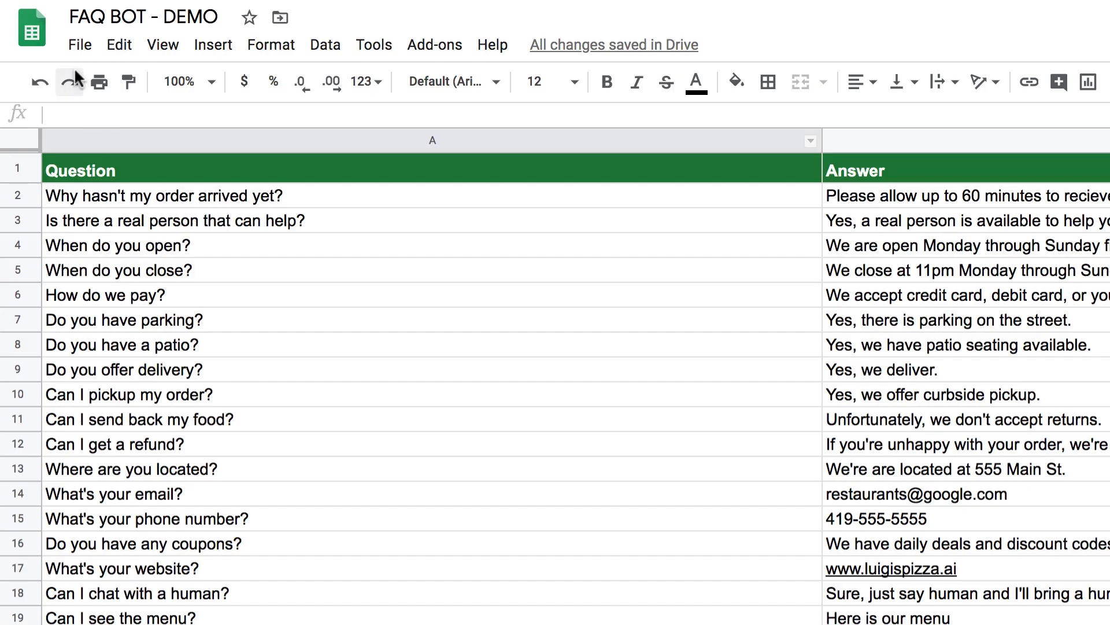
In Google Sheets, download the Restaurants sheet of FAQ BOT - DEMO as comma-separated values
{"action": "left_click", "coordinate": [80, 46]}
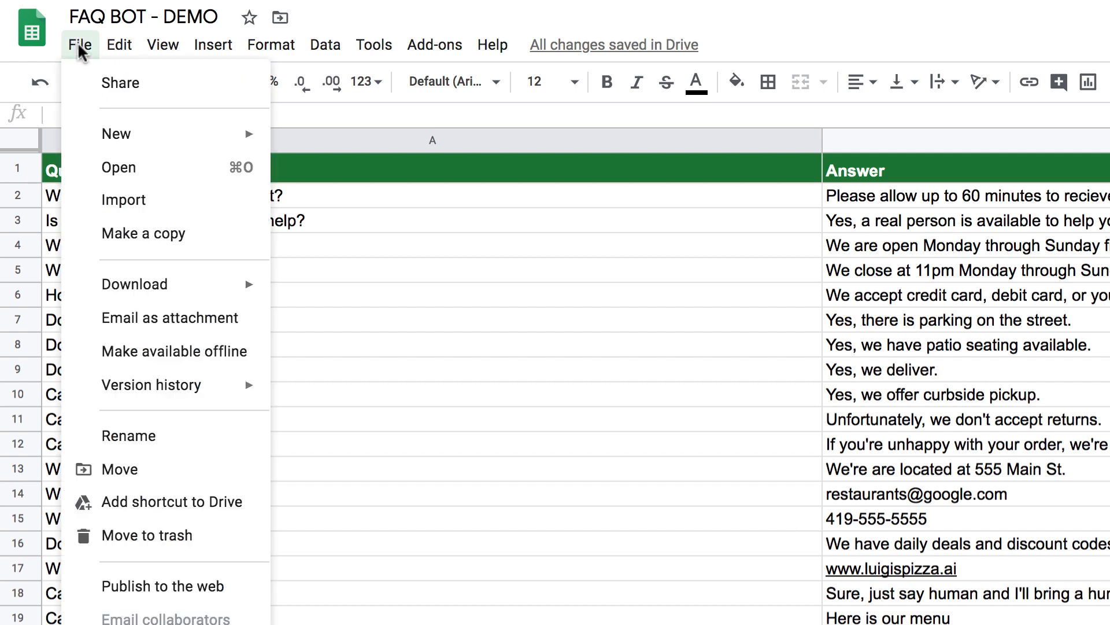
{"action": "mouse_move", "coordinate": [170, 293]}
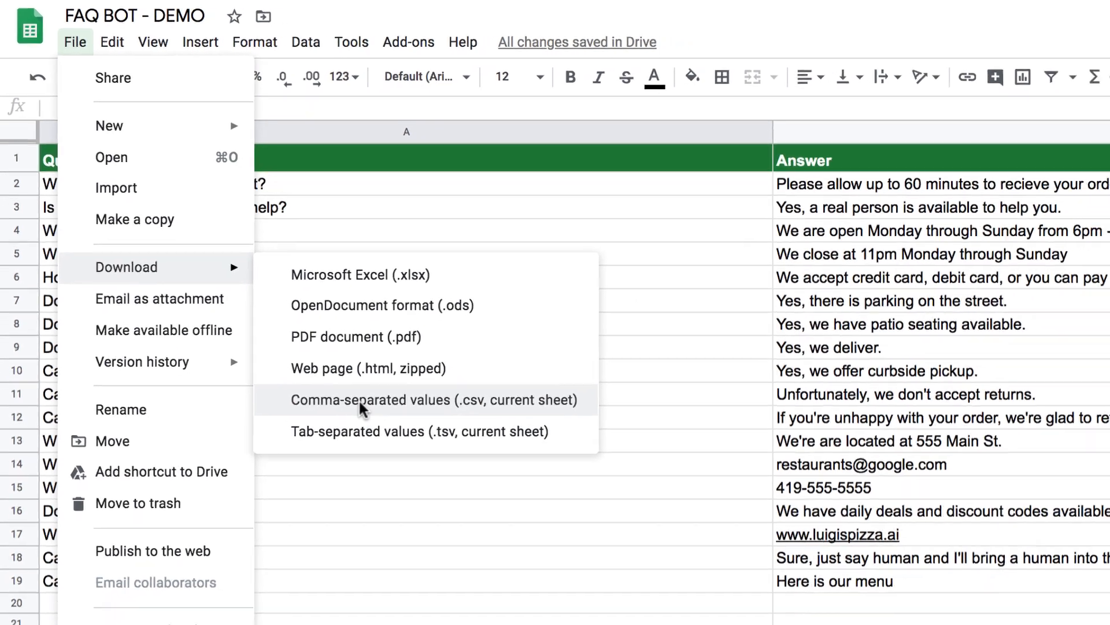
{"action": "left_click", "coordinate": [382, 425]}
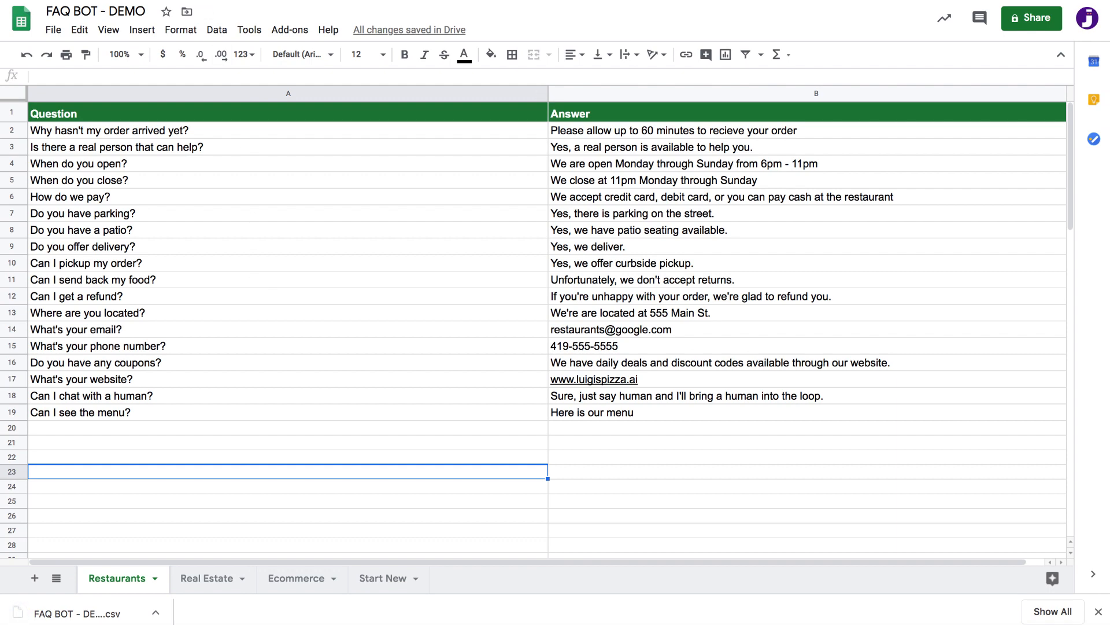
Back in Dialogflow, start the first knowledge document for FAQ-Restaurants and name it FAQ-GoogleSheet
{"action": "key", "text": "ctrl+Tab"}
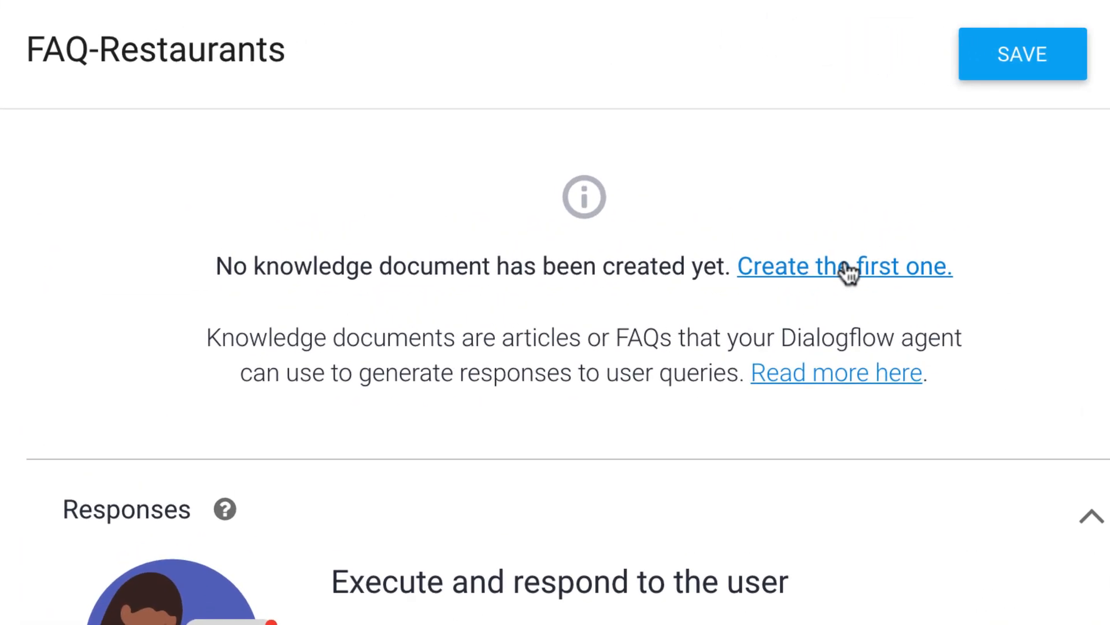
{"action": "left_click", "coordinate": [848, 270]}
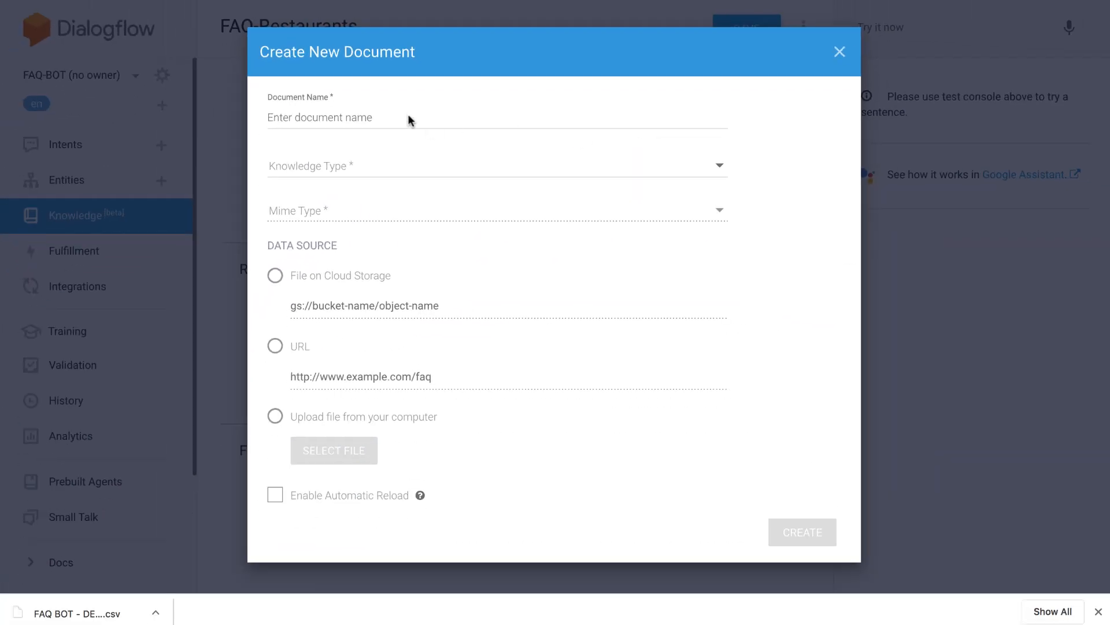
{"action": "left_click", "coordinate": [407, 115]}
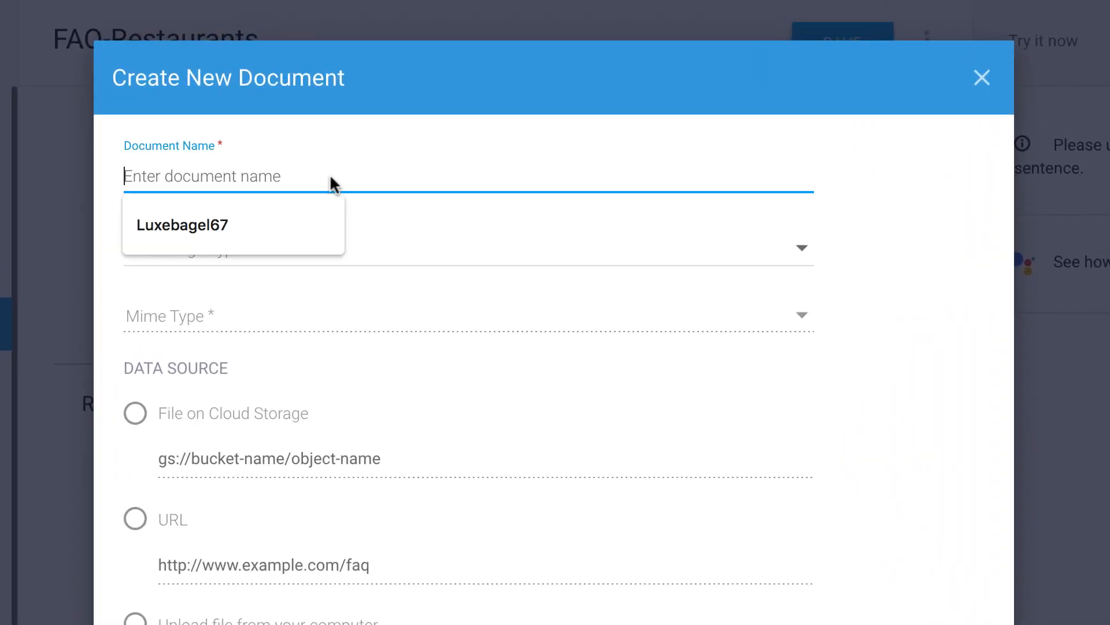
{"action": "type", "text": "F"}
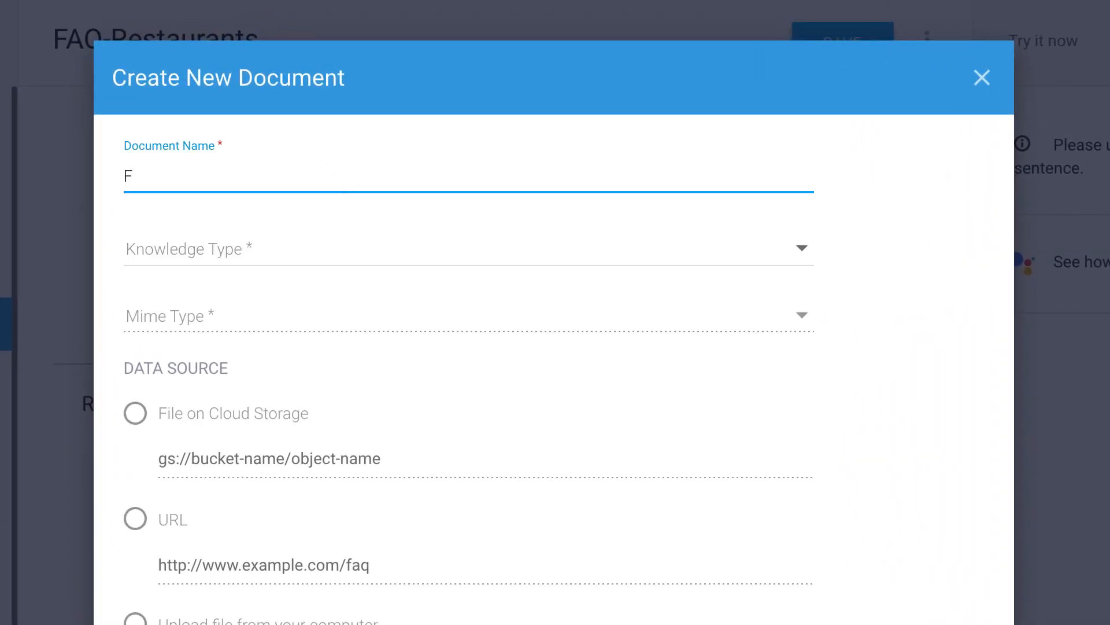
{"action": "type", "text": "AQ-GoogleSheet"}
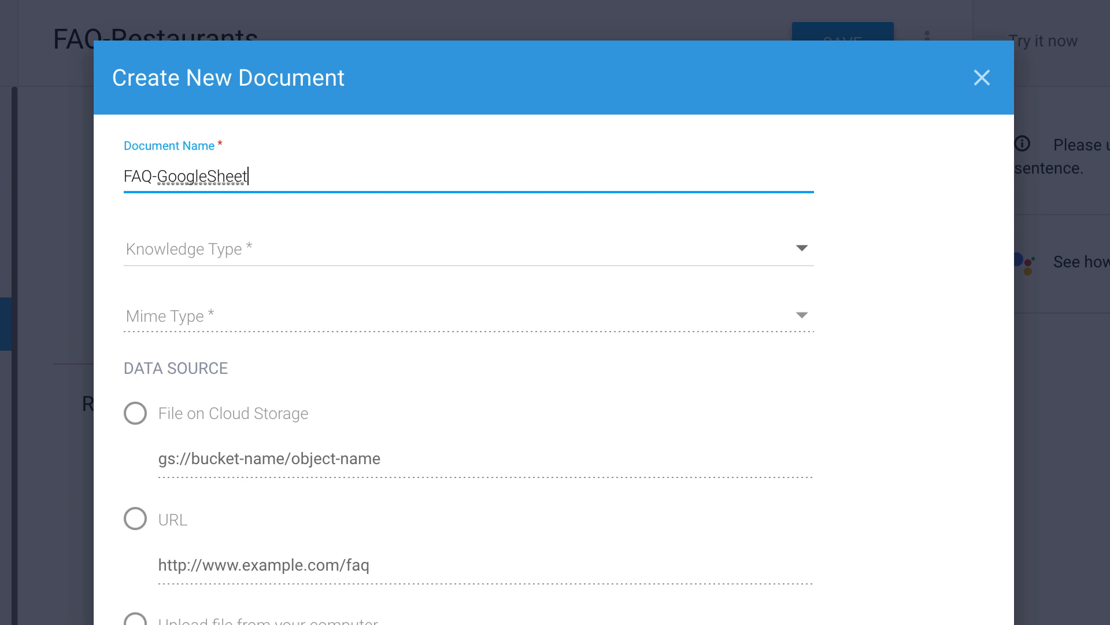
{"action": "left_click", "coordinate": [938, 241]}
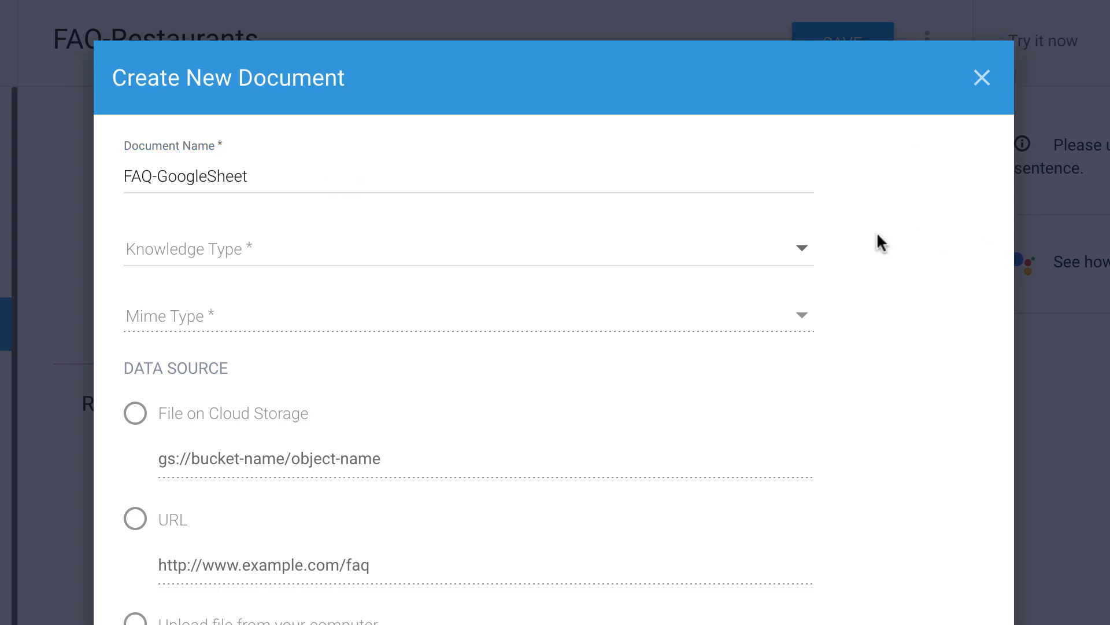
Set the new document's knowledge type to FAQ and its mime type to text/csv
{"action": "left_click", "coordinate": [801, 250]}
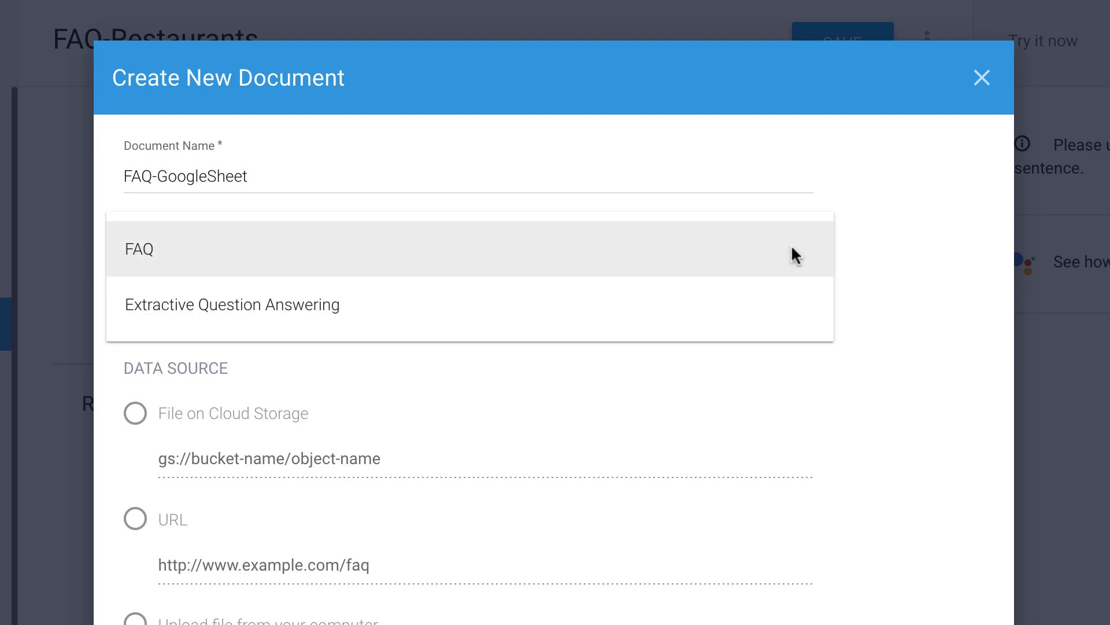
{"action": "left_click", "coordinate": [342, 267]}
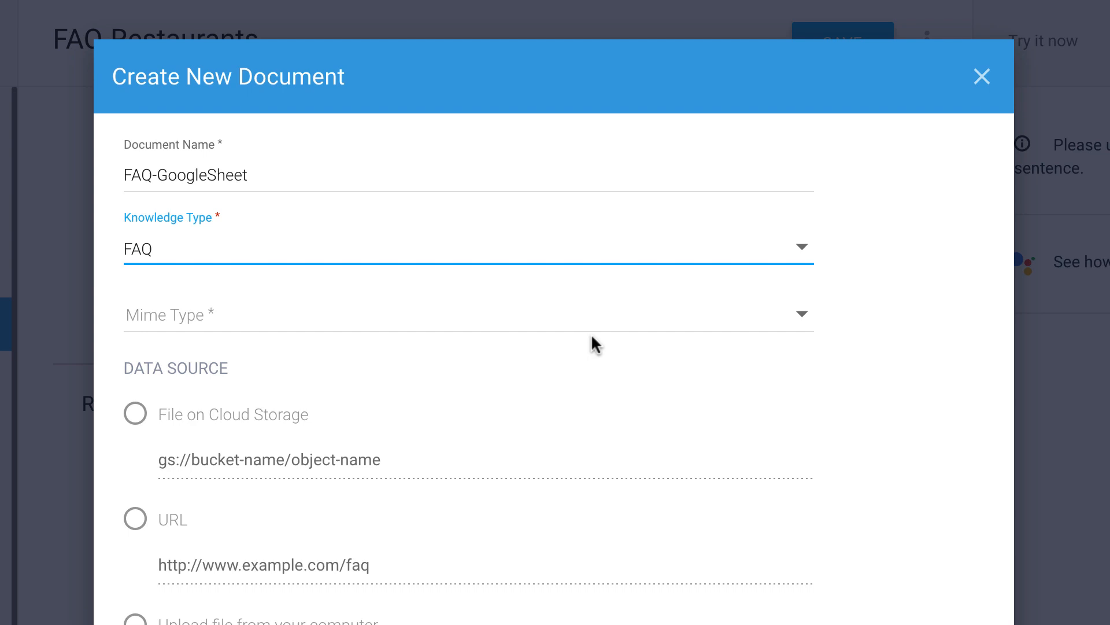
{"action": "left_click", "coordinate": [806, 322]}
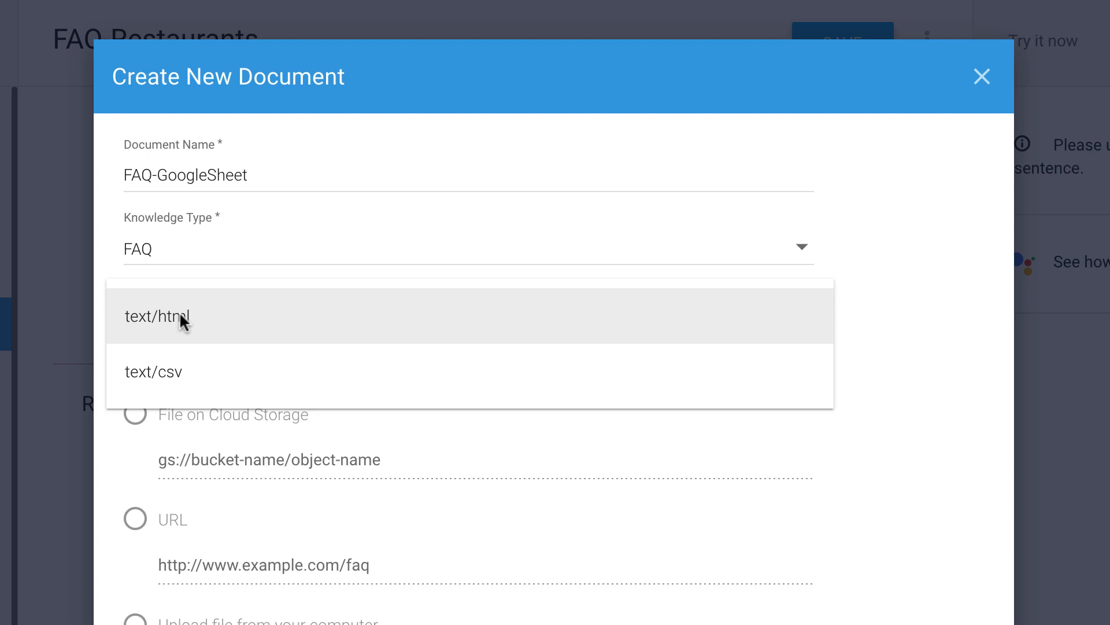
{"action": "left_click", "coordinate": [240, 379]}
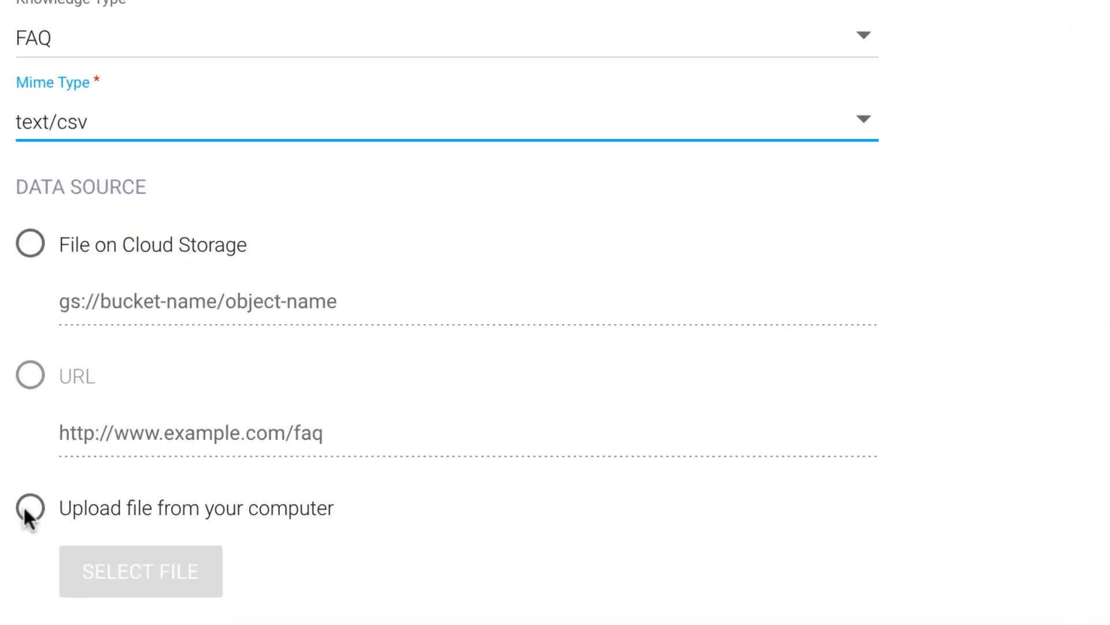
Choose the computer upload as data source with FAQ BOT - DEMO - Restaurants (1).csv and create the document
{"action": "left_click", "coordinate": [25, 508]}
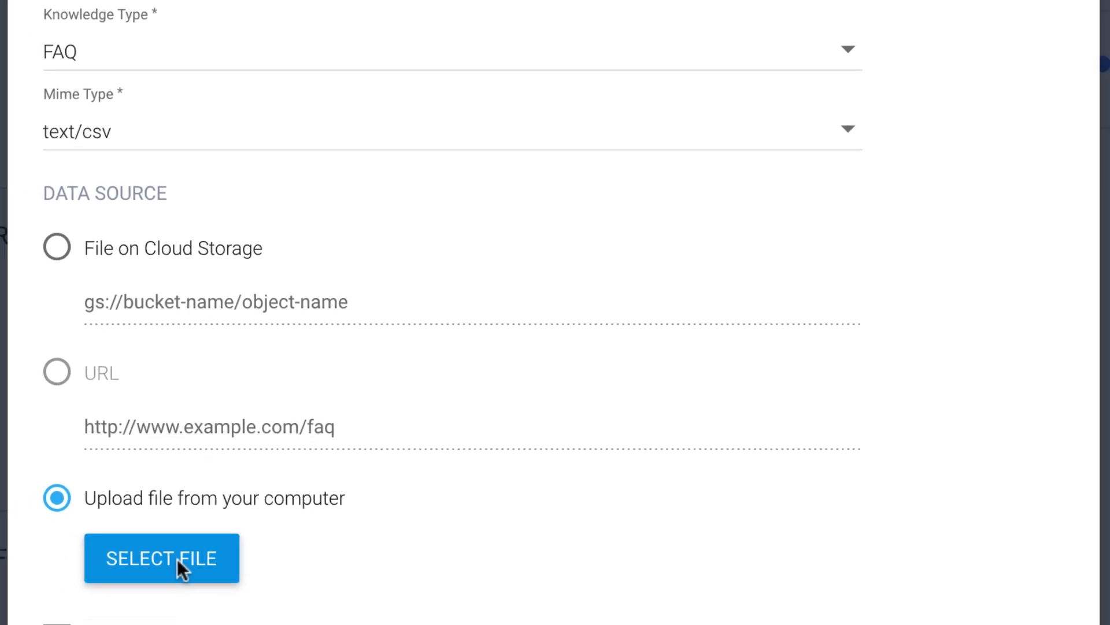
{"action": "left_click", "coordinate": [158, 571]}
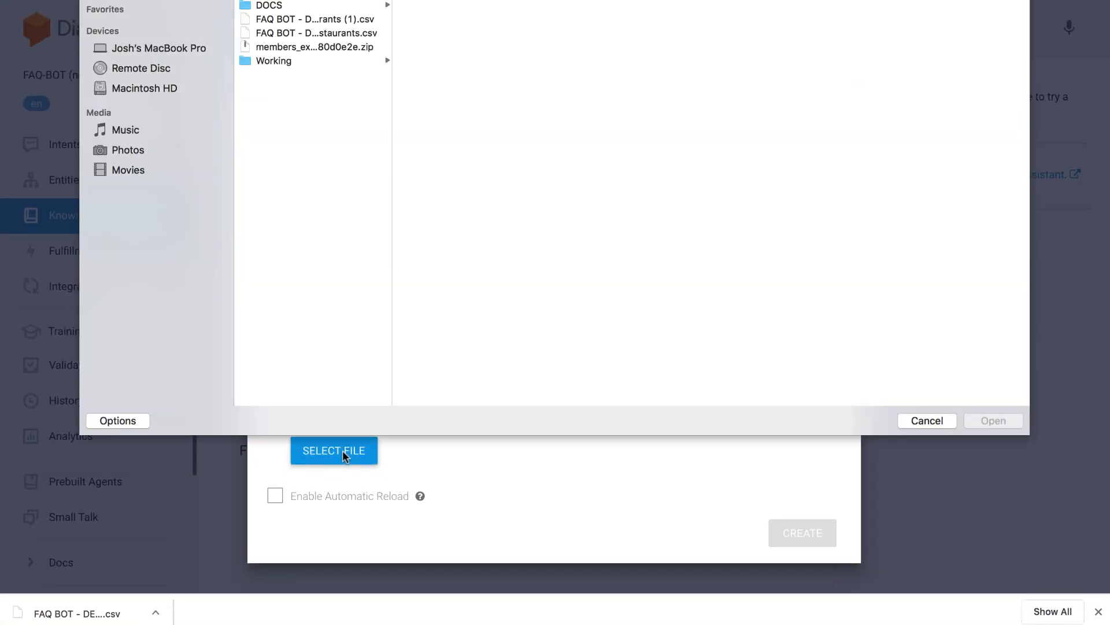
{"action": "left_click", "coordinate": [315, 18]}
{"action": "left_click", "coordinate": [989, 420]}
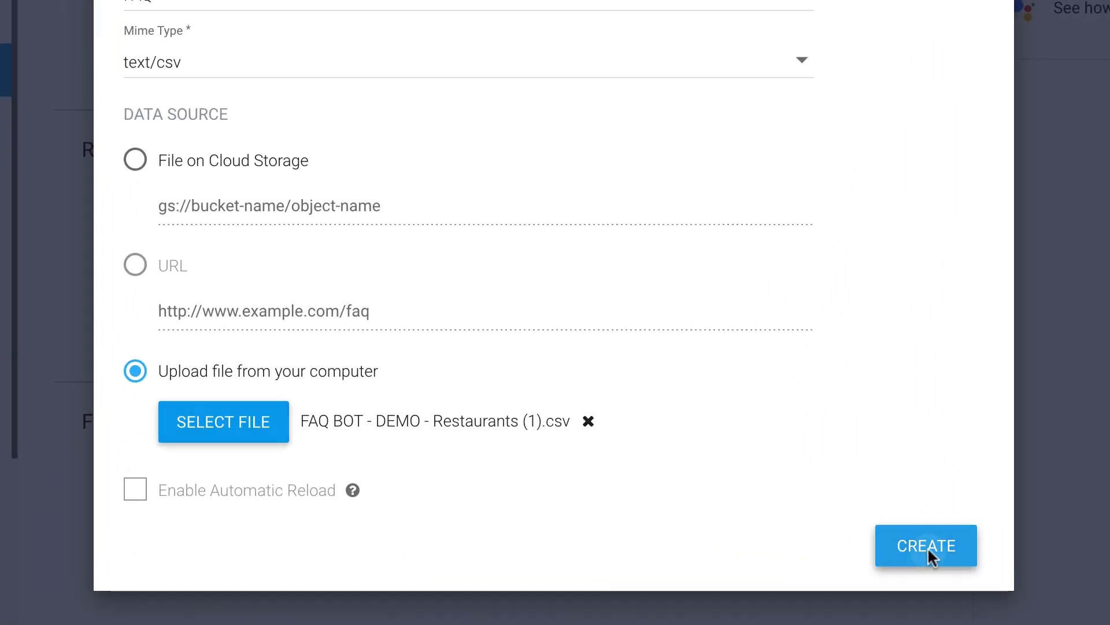
{"action": "left_click", "coordinate": [928, 546]}
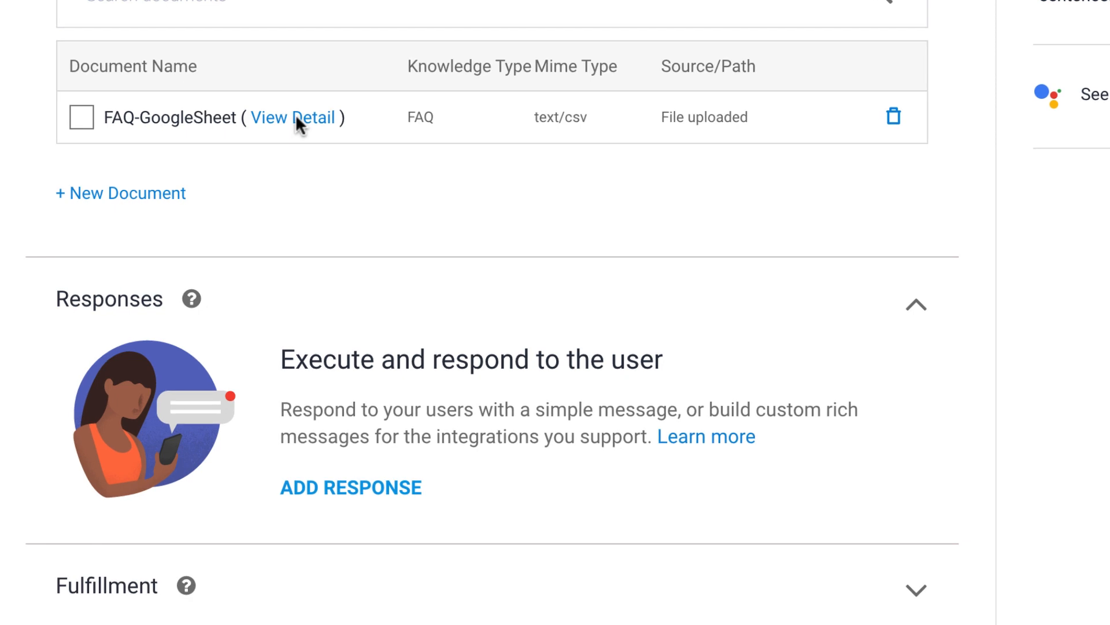
Open the details of the FAQ-GoogleSheet document and review its imported question and answer pairs
{"action": "left_click", "coordinate": [296, 117]}
{"action": "scroll", "coordinate": [626, 579], "scroll_direction": "down", "scroll_amount": 5}
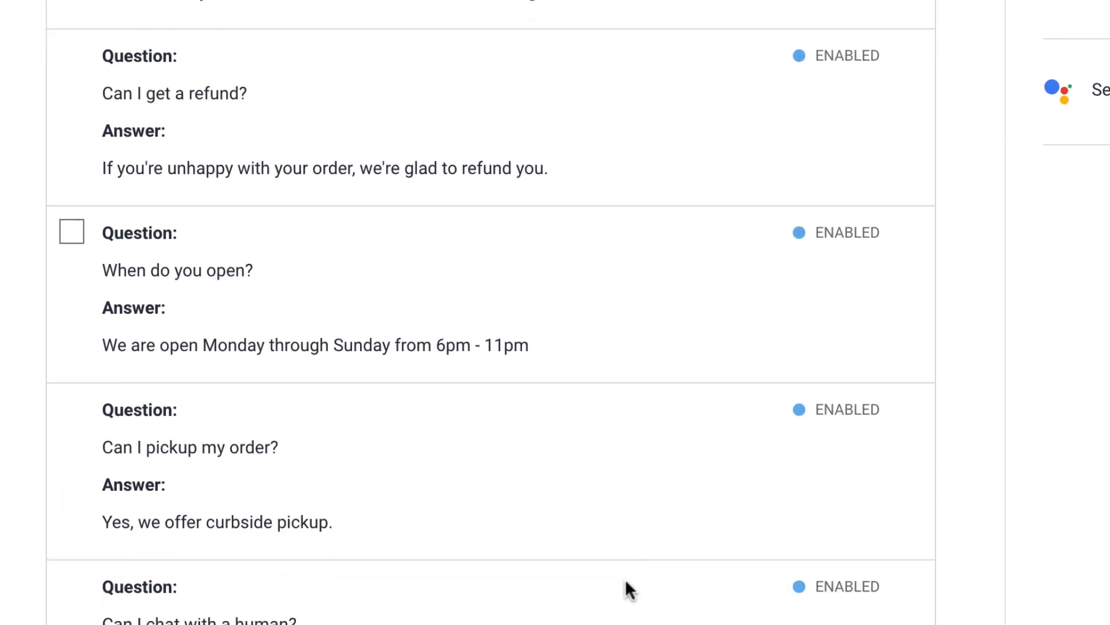
{"action": "scroll", "coordinate": [626, 578], "scroll_direction": "down", "scroll_amount": 3}
{"action": "scroll", "coordinate": [625, 578], "scroll_direction": "down", "scroll_amount": 2}
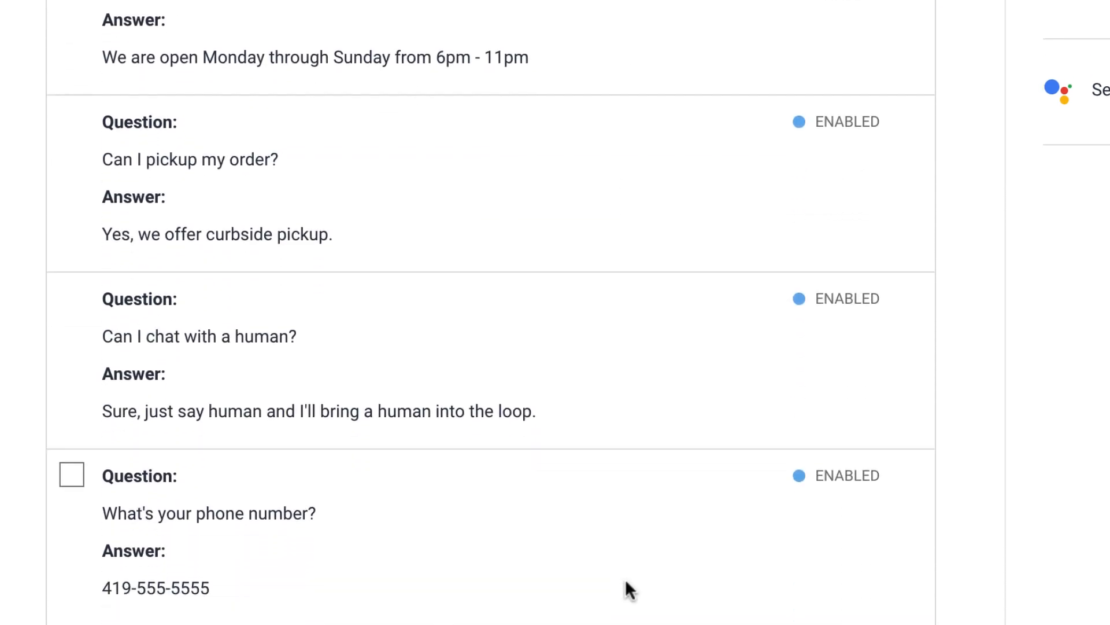
{"action": "scroll", "coordinate": [625, 579], "scroll_direction": "down", "scroll_amount": 1}
{"action": "scroll", "coordinate": [626, 579], "scroll_direction": "down", "scroll_amount": 2}
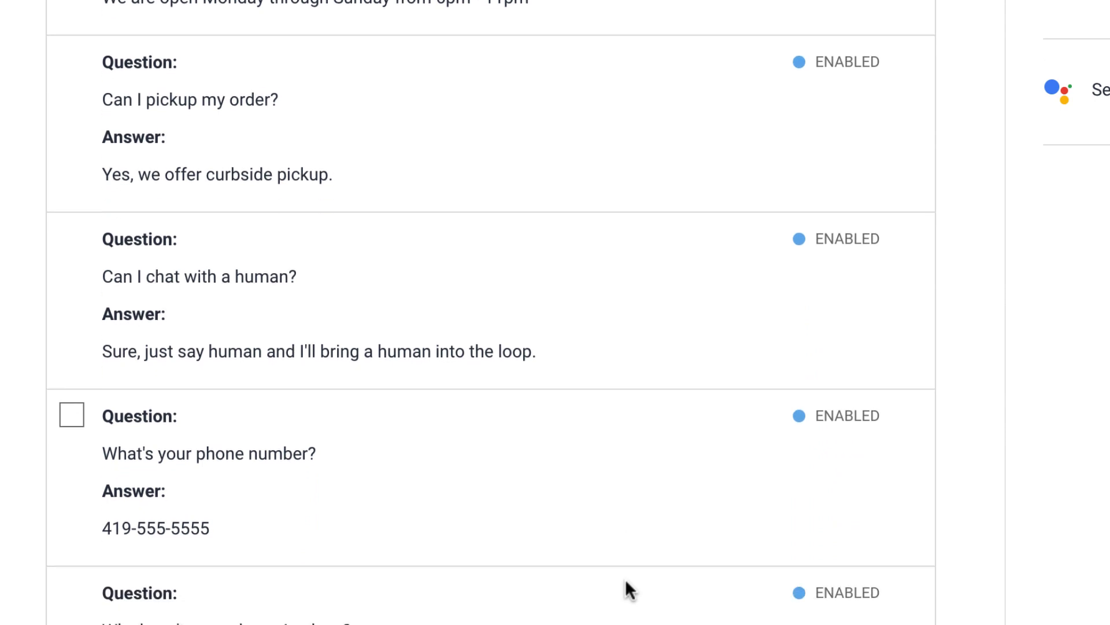
{"action": "scroll", "coordinate": [625, 579], "scroll_direction": "down", "scroll_amount": 1}
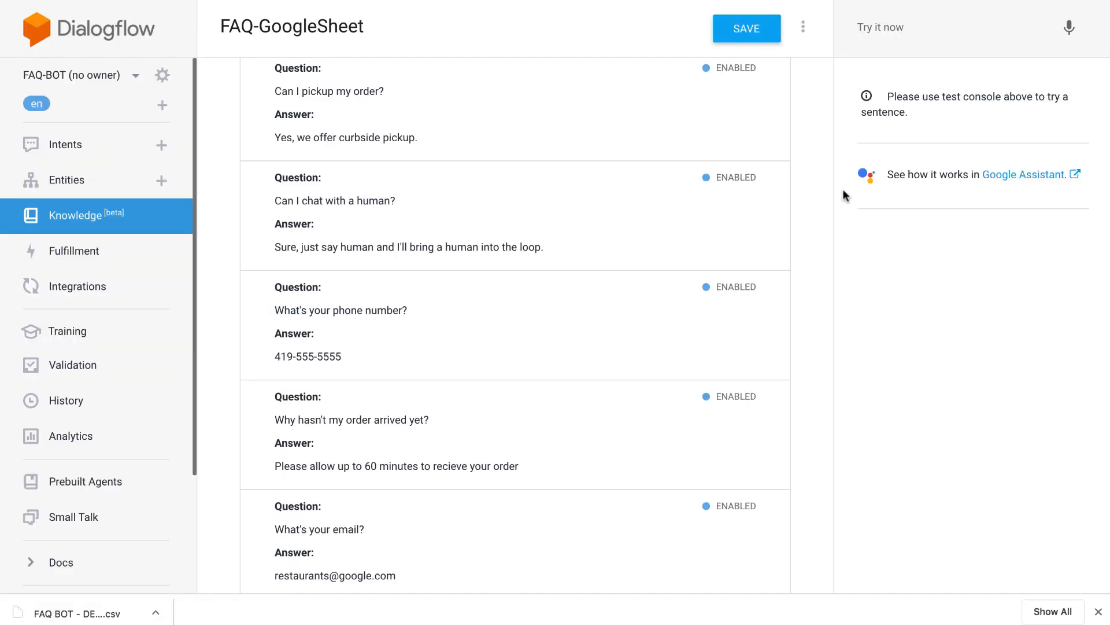
Return to the FAQ-Restaurants knowledge base, add the default text response $Knowledge.Answer[1] and save it
{"action": "left_click", "coordinate": [803, 27]}
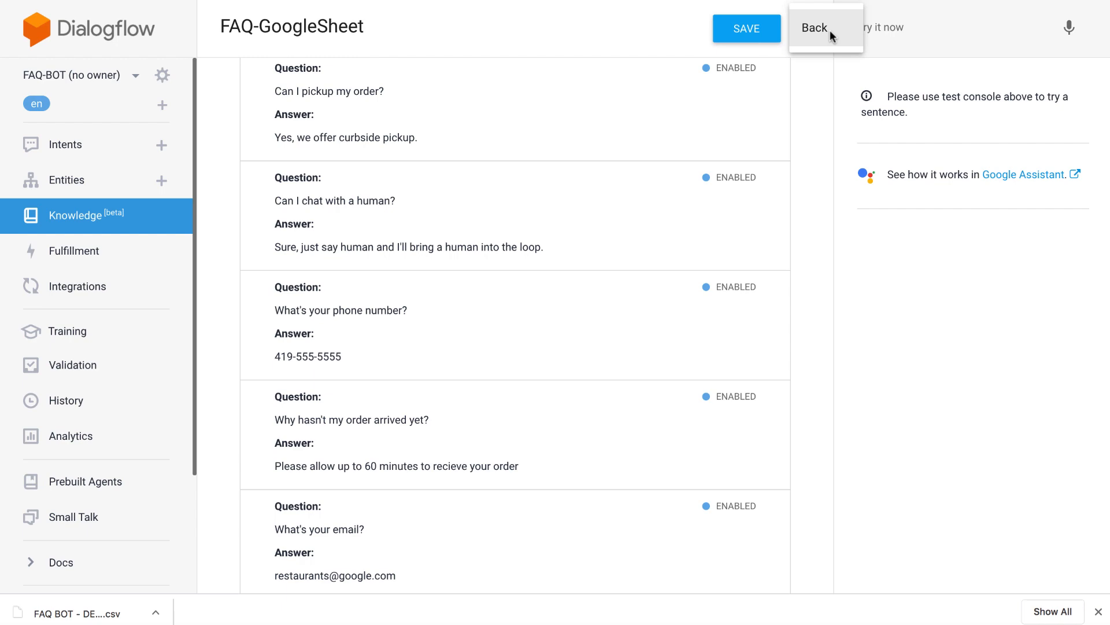
{"action": "left_click", "coordinate": [101, 218]}
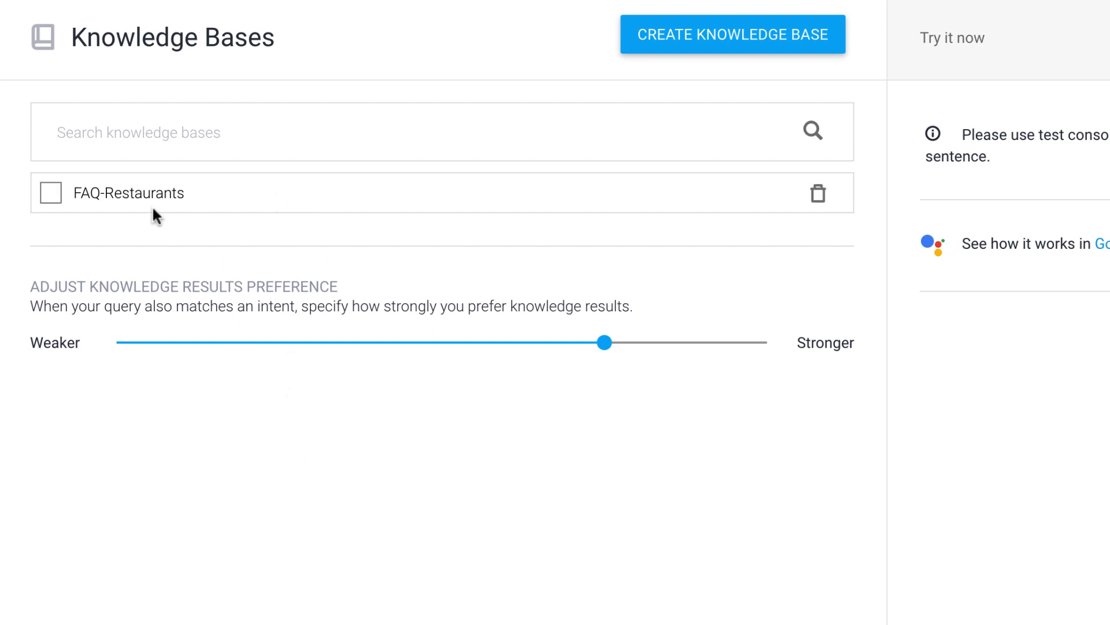
{"action": "left_click", "coordinate": [224, 196]}
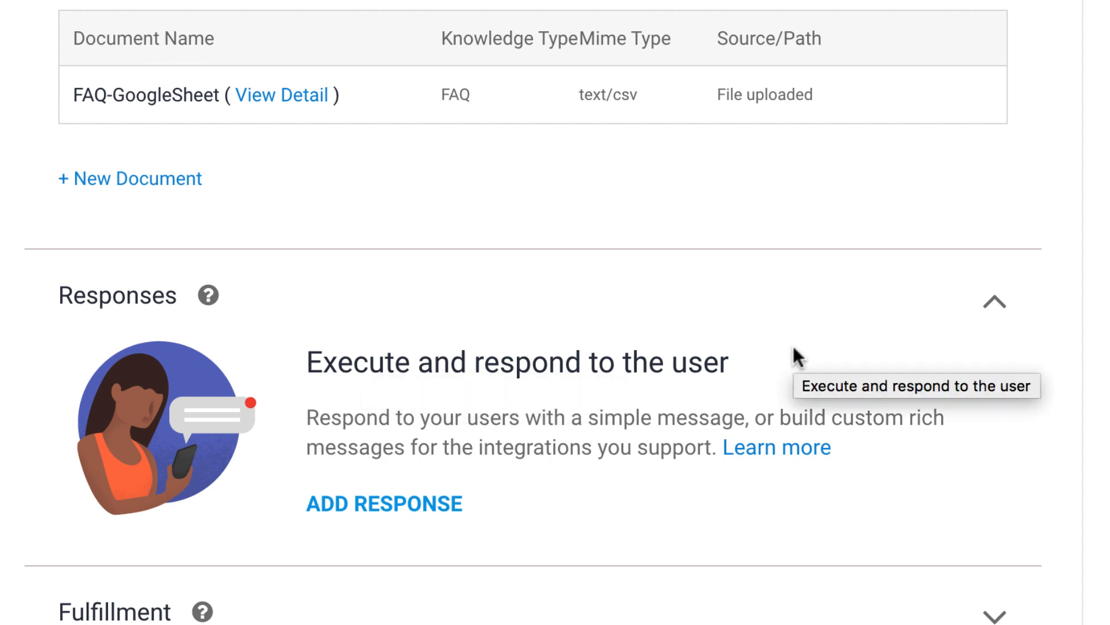
{"action": "left_click", "coordinate": [392, 517]}
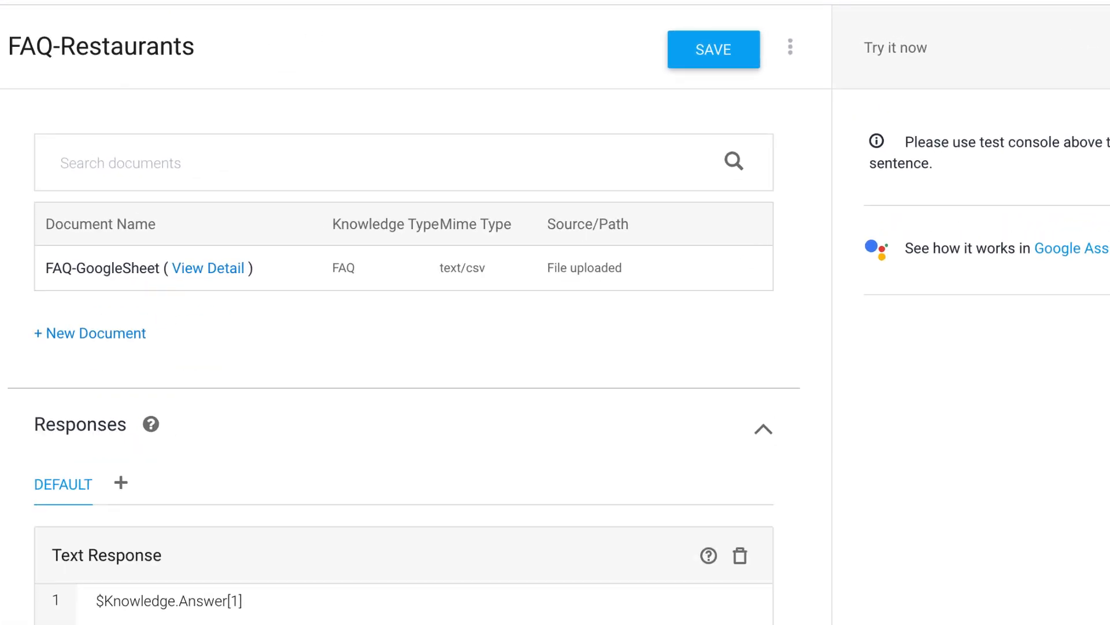
{"action": "left_click", "coordinate": [694, 49]}
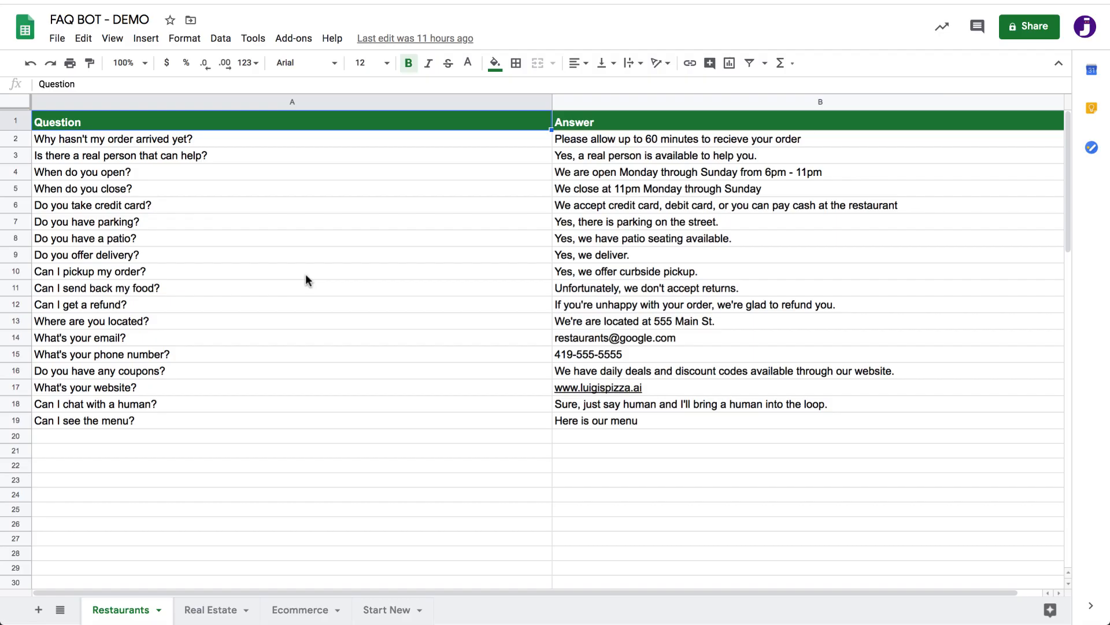
Copy the question in cell A2 of the FAQ sheet and test the Dialogflow agent with it: "Why hasn't my order arrived yet?"
{"action": "left_click", "coordinate": [93, 144]}
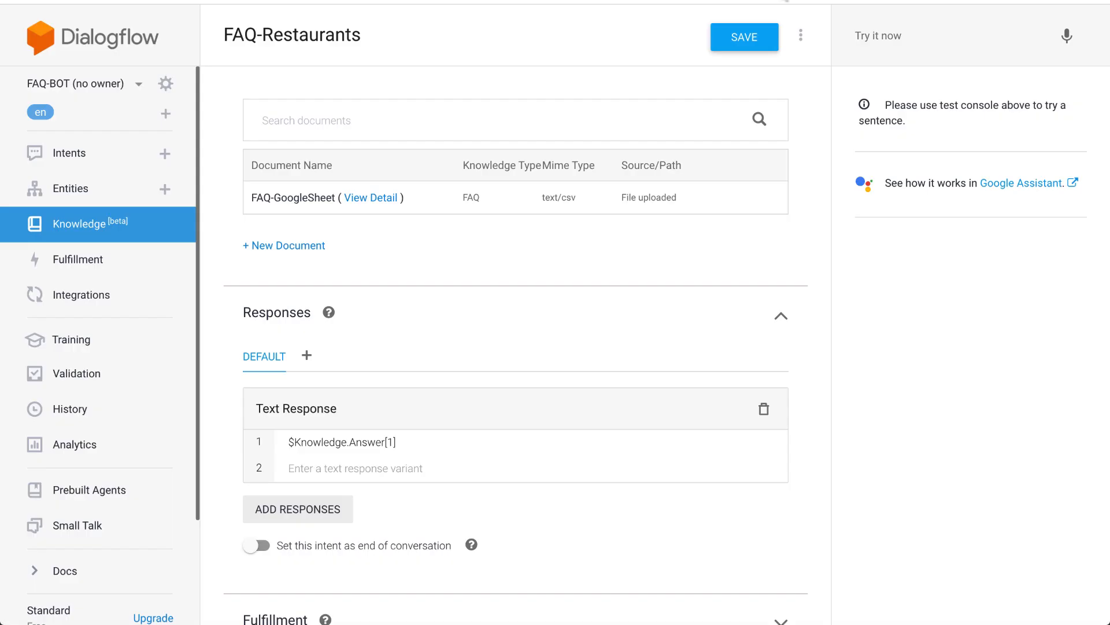
{"action": "left_click", "coordinate": [885, 36]}
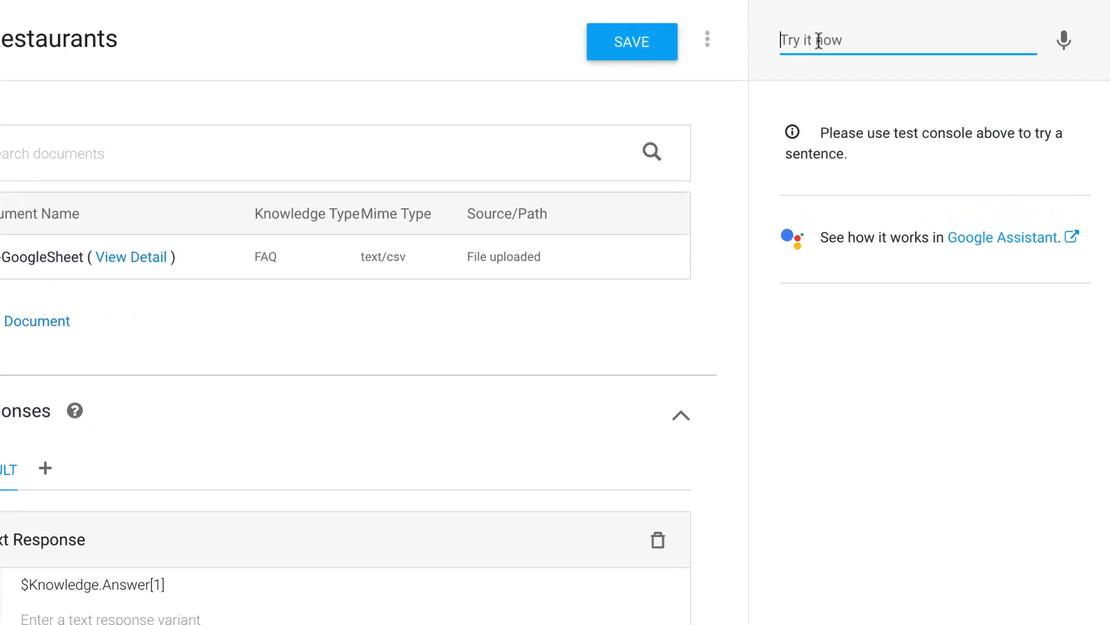
{"action": "left_click", "coordinate": [819, 40]}
{"action": "type", "text": "Why hasn't my order arrived yet?"}
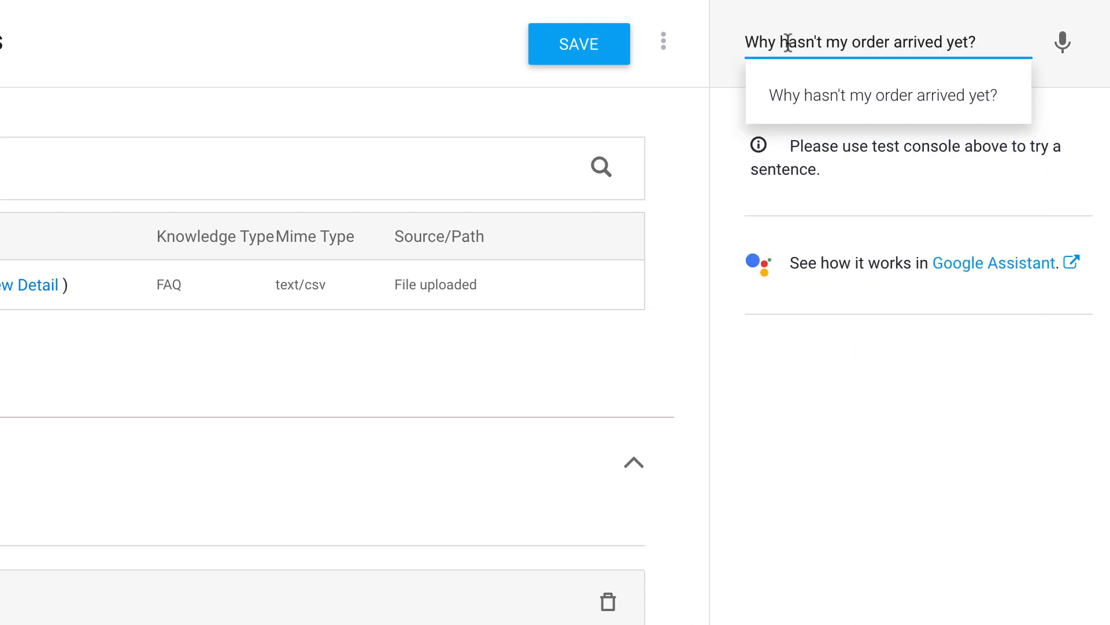
{"action": "key", "text": "Return"}
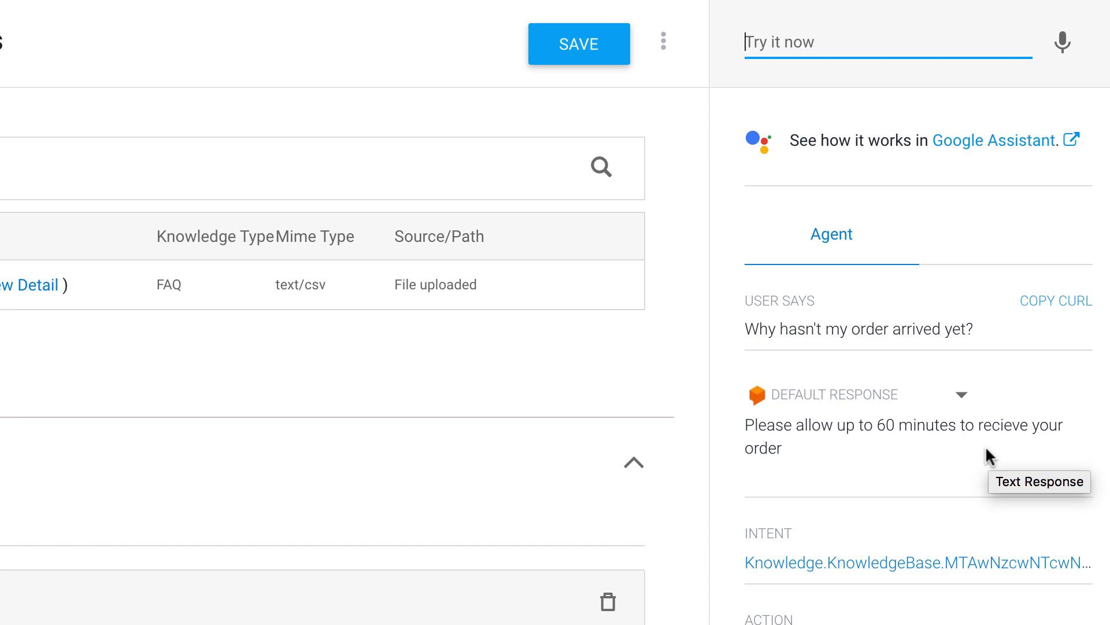
Test the agent with the reworded question "Where's my order?"
{"action": "type", "text": "Whe"}
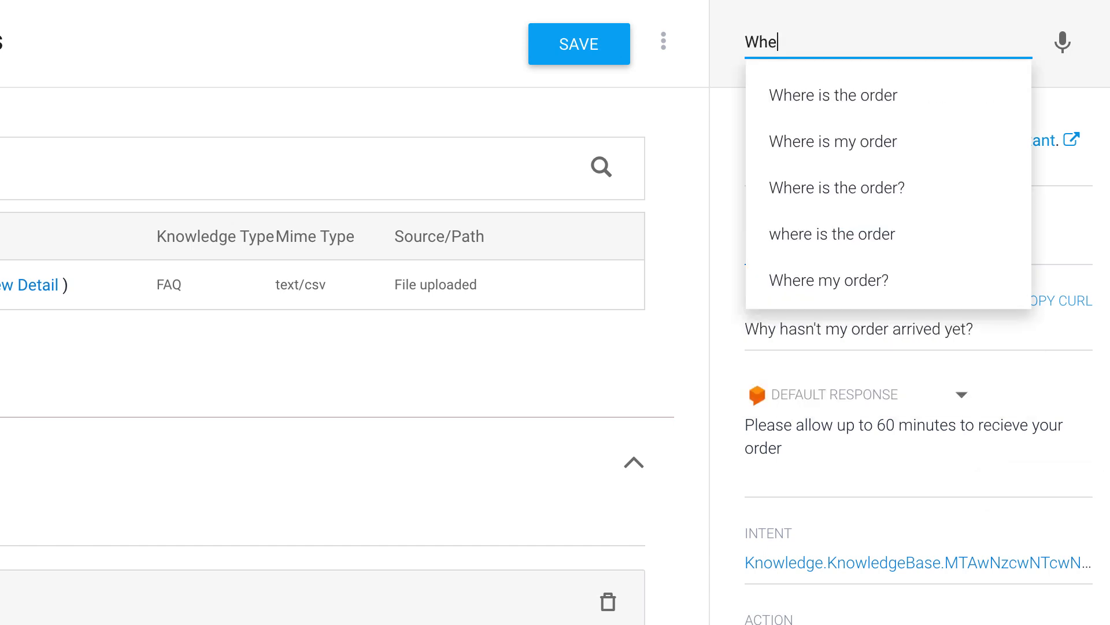
{"action": "type", "text": "re's my order?"}
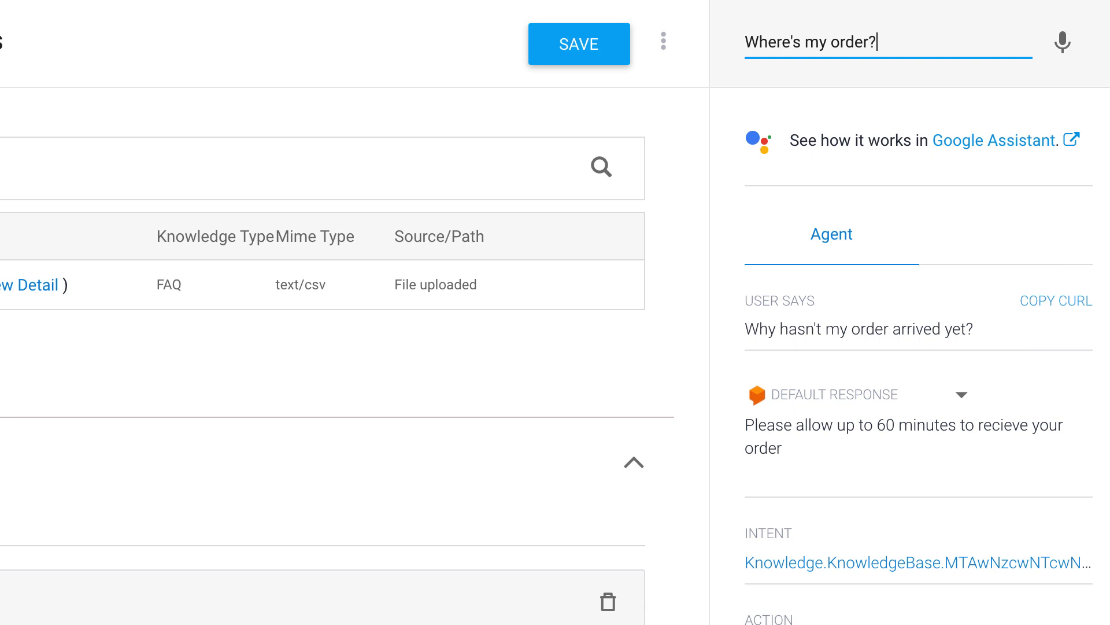
{"action": "key", "text": "Return"}
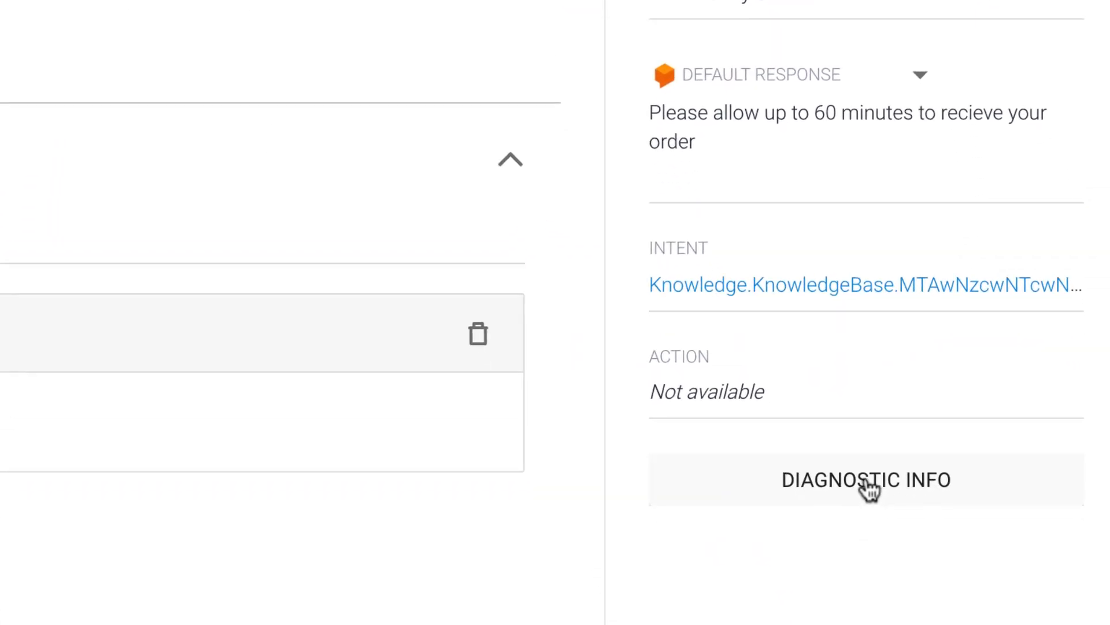
Open the diagnostic info for the reply and examine the intent detection confidence and the match confidence of the first two knowledge answers
{"action": "left_click", "coordinate": [868, 487]}
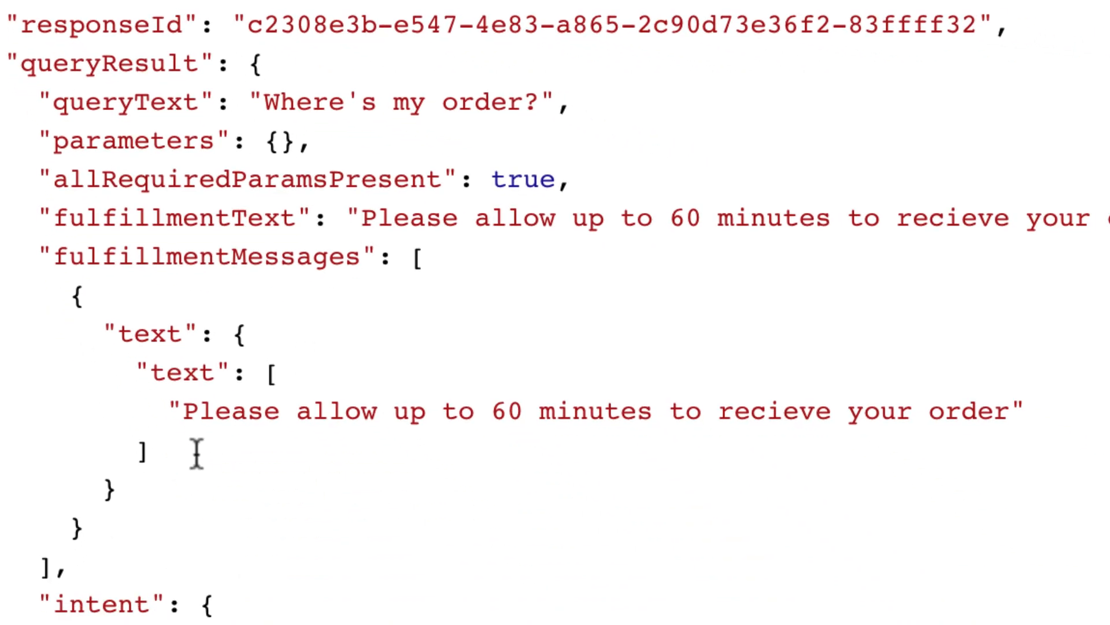
{"action": "scroll", "coordinate": [730, 496], "scroll_direction": "down", "scroll_amount": 5}
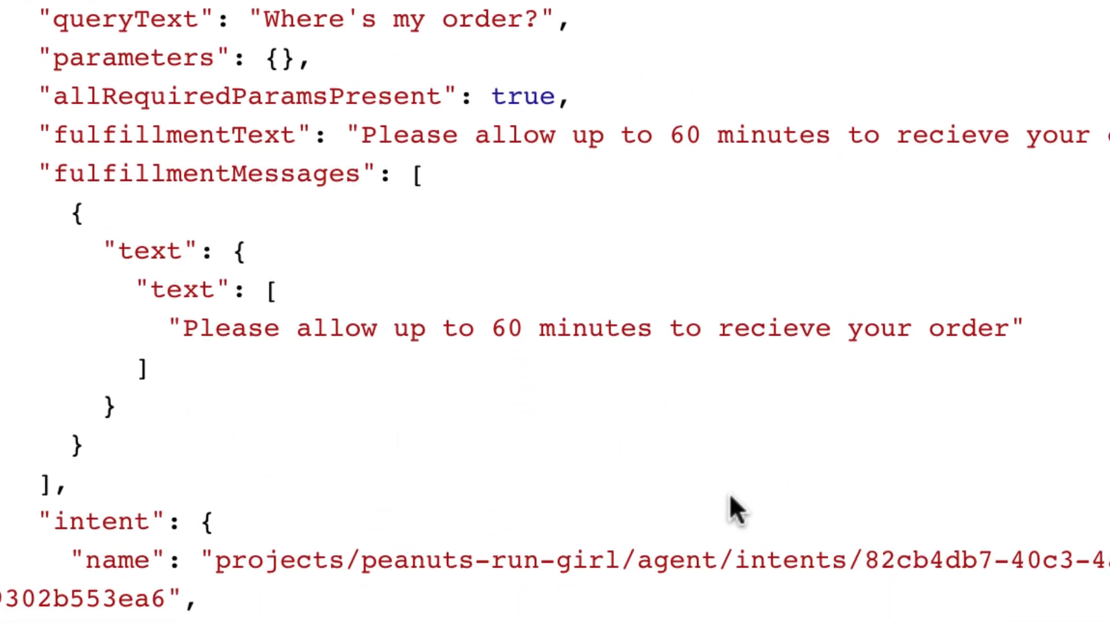
{"action": "scroll", "coordinate": [730, 496], "scroll_direction": "down", "scroll_amount": 3}
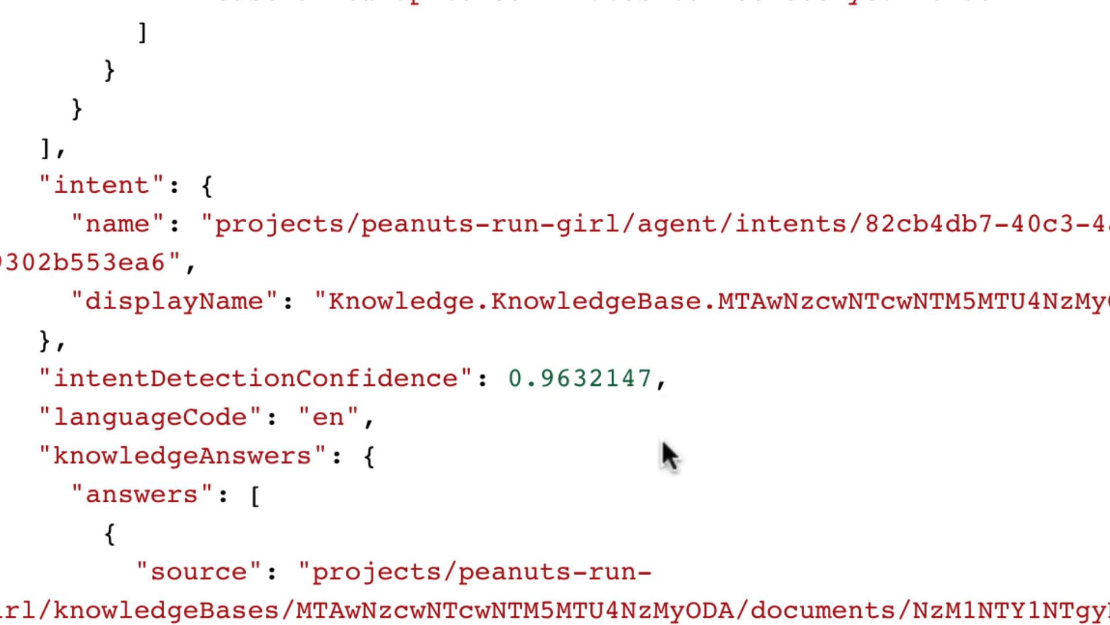
{"action": "scroll", "coordinate": [661, 438], "scroll_direction": "down", "scroll_amount": 5}
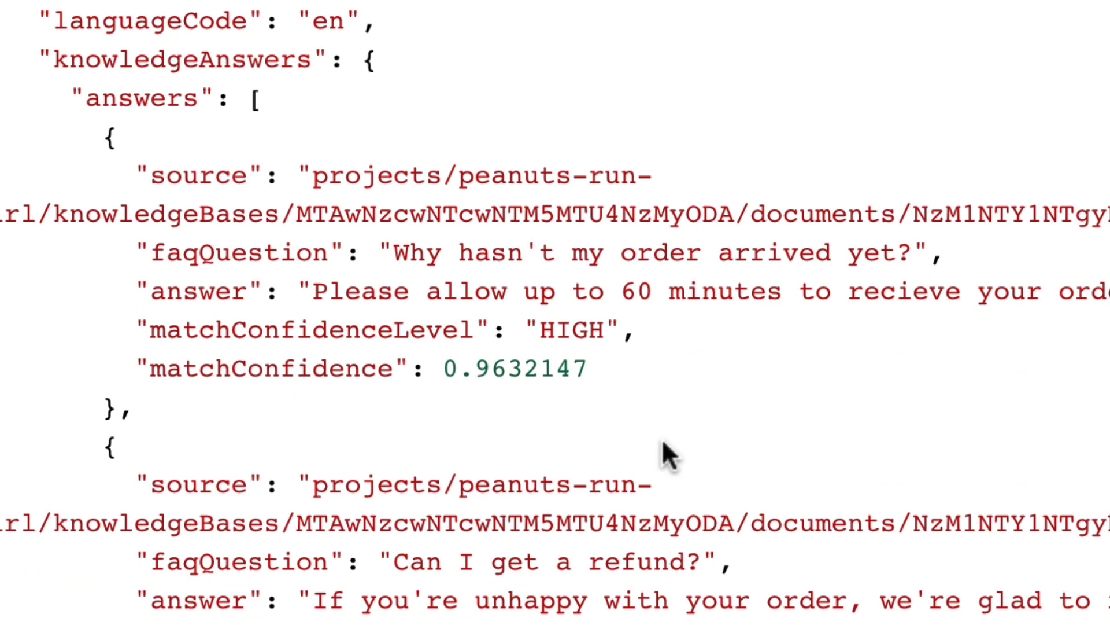
{"action": "scroll", "coordinate": [662, 438], "scroll_direction": "down", "scroll_amount": 1}
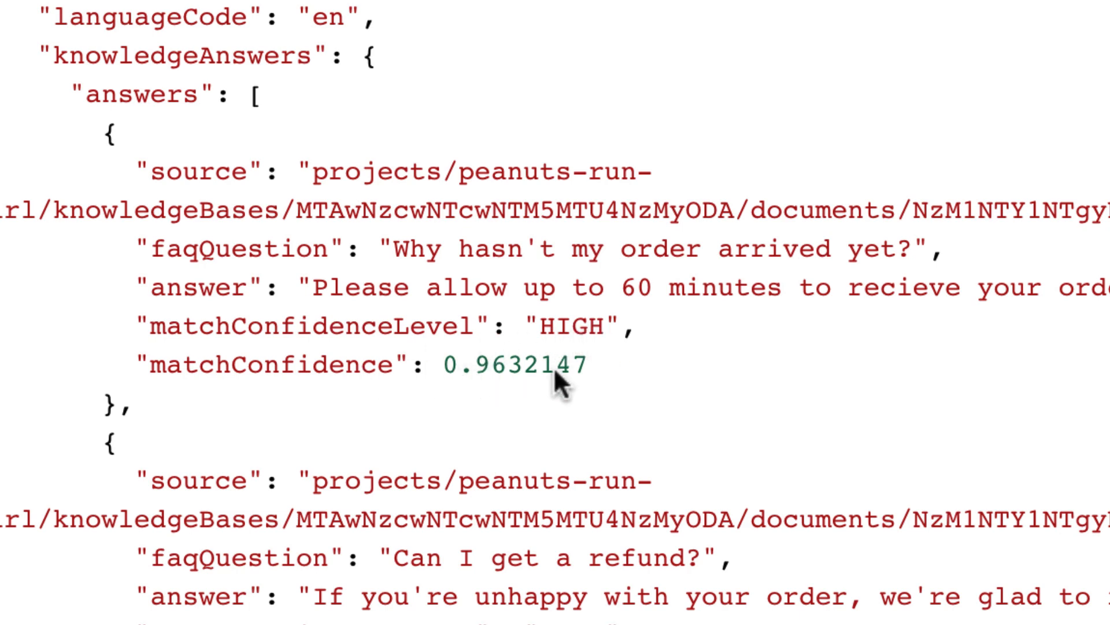
{"action": "scroll", "coordinate": [553, 367], "scroll_direction": "down", "scroll_amount": 5}
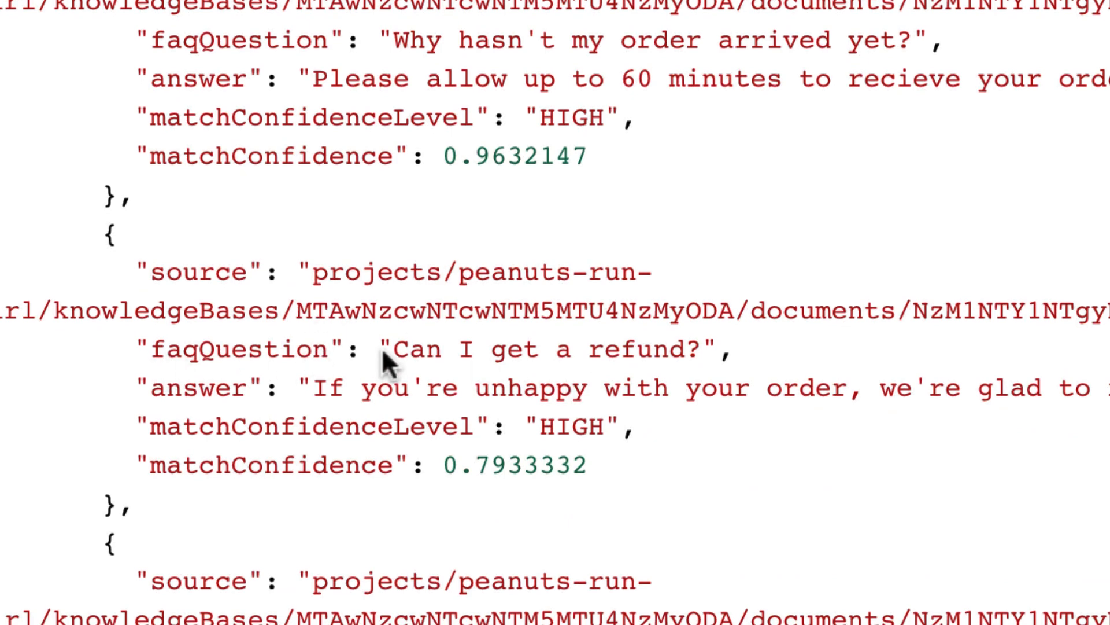
{"action": "left_click_drag", "start_coordinate": [393, 349], "coordinate": [686, 347]}
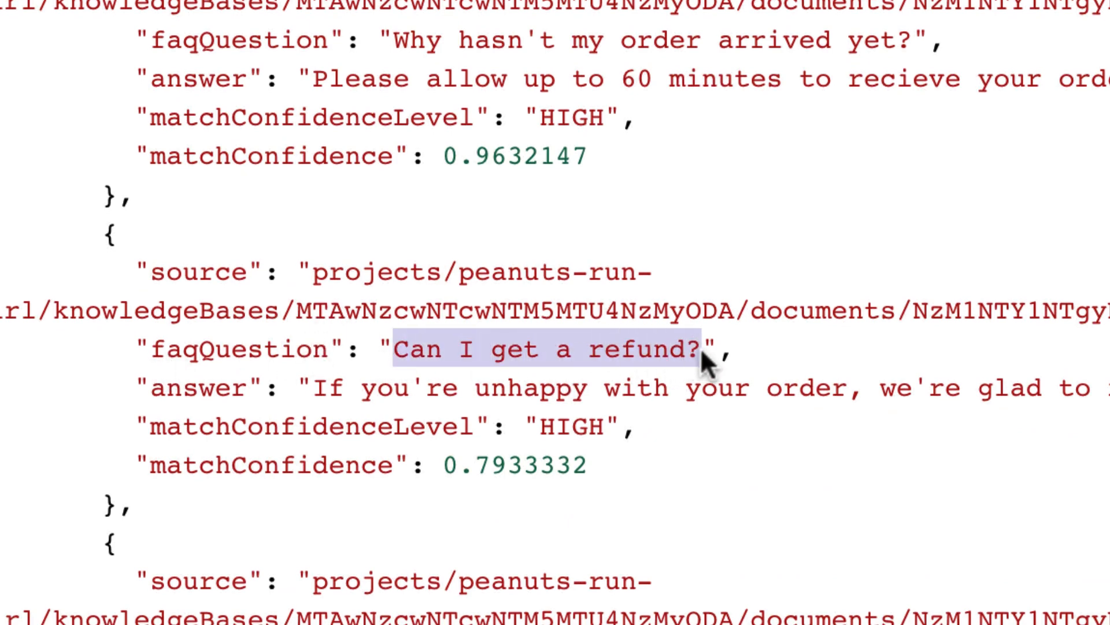
{"action": "left_click_drag", "start_coordinate": [149, 426], "coordinate": [608, 426]}
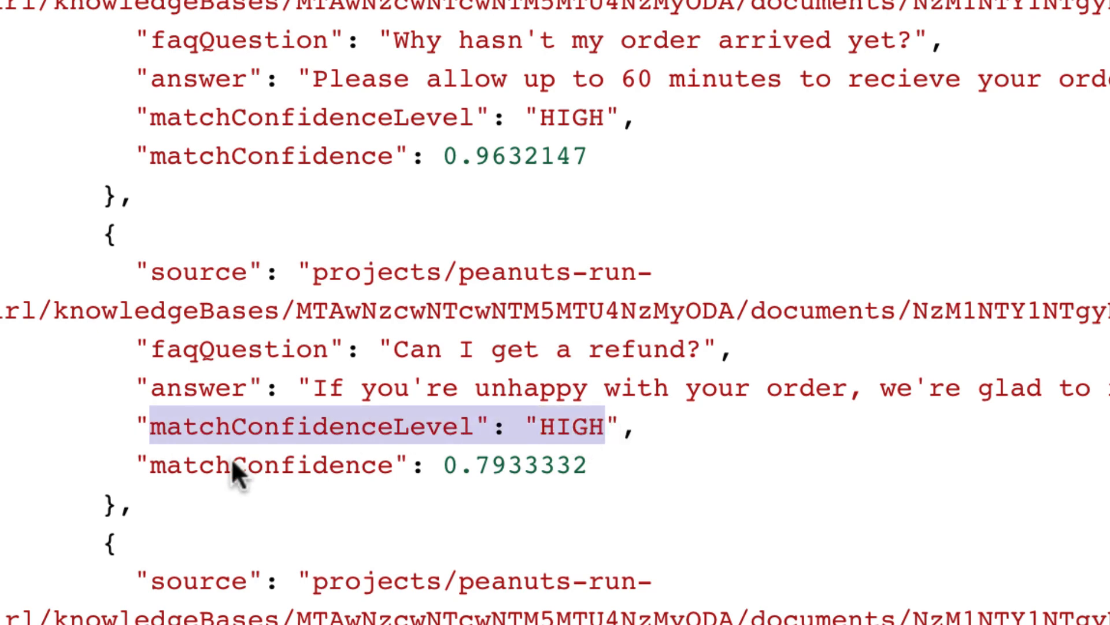
{"action": "left_click", "coordinate": [490, 465]}
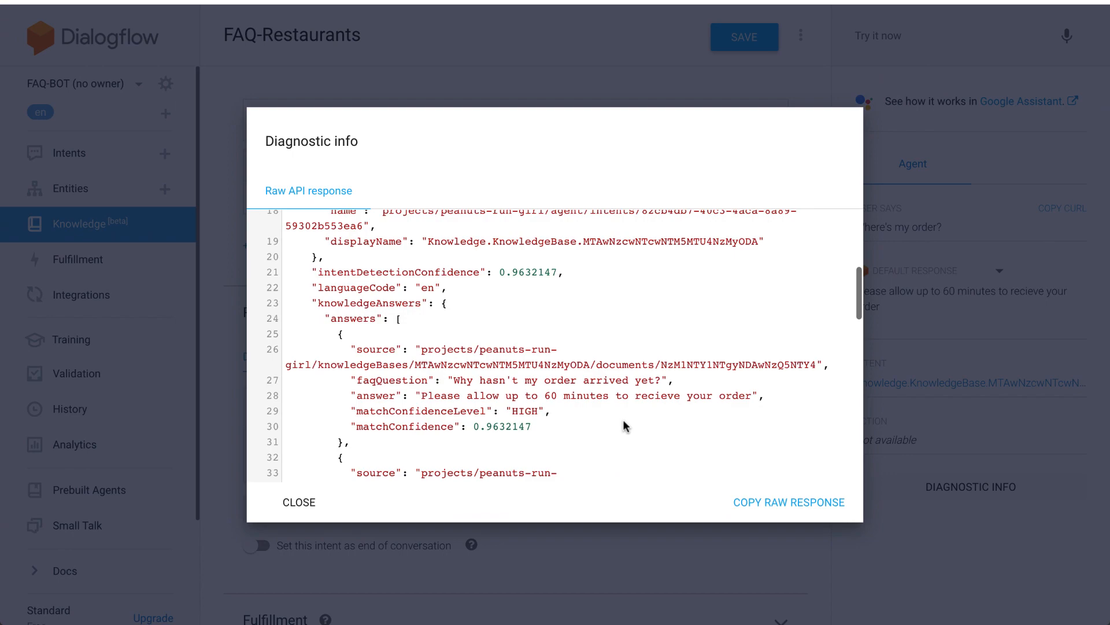
Examine the "Can I pickup my order?" knowledge answer and the alternative query results in the raw API response
{"action": "scroll", "coordinate": [624, 423], "scroll_direction": "down", "scroll_amount": 4}
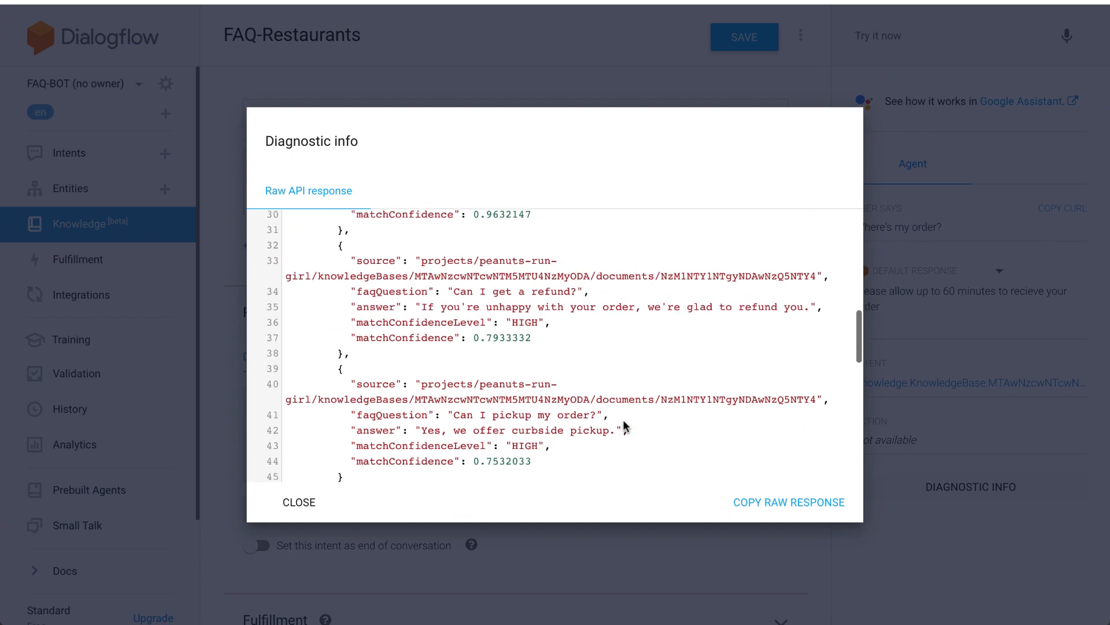
{"action": "scroll", "coordinate": [624, 427], "scroll_direction": "down", "scroll_amount": 2}
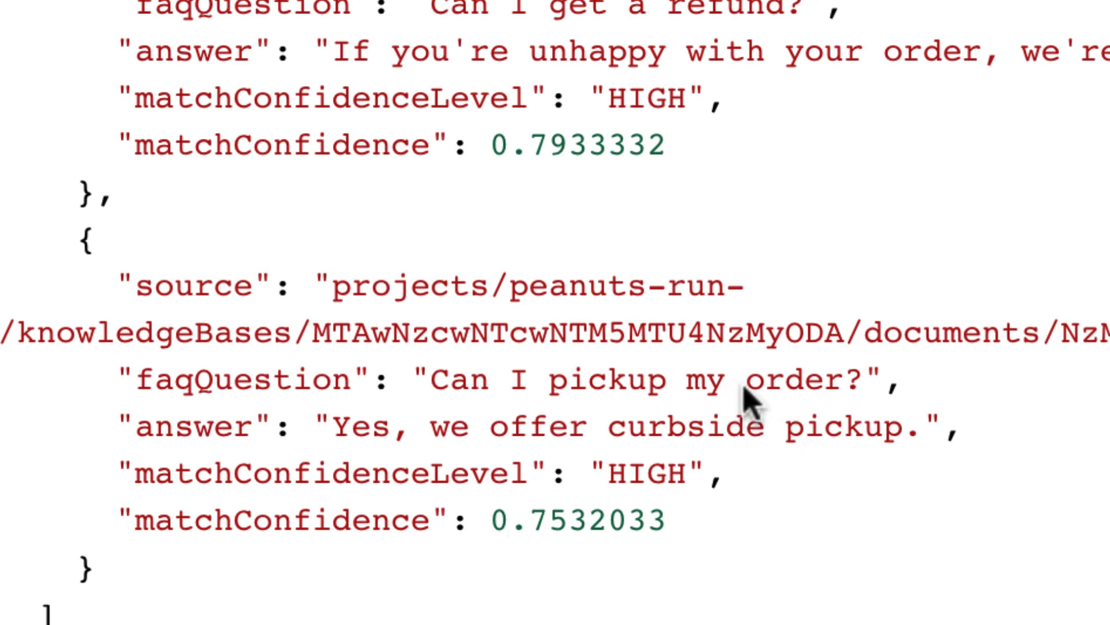
{"action": "left_click_drag", "start_coordinate": [744, 388], "coordinate": [849, 389]}
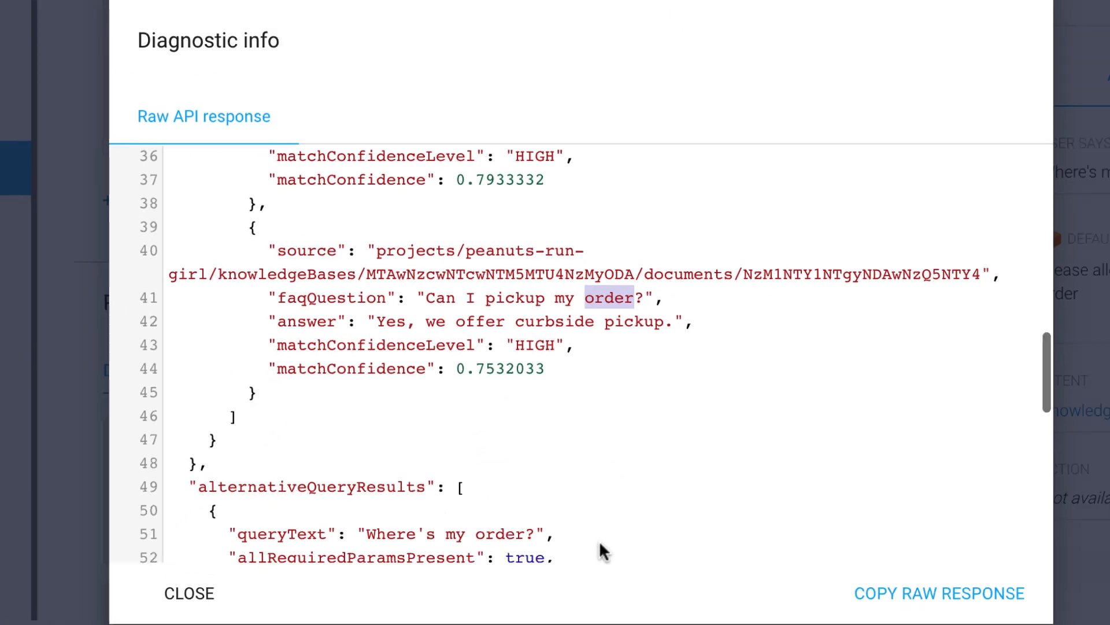
{"action": "scroll", "coordinate": [570, 513], "scroll_direction": "down", "scroll_amount": 2}
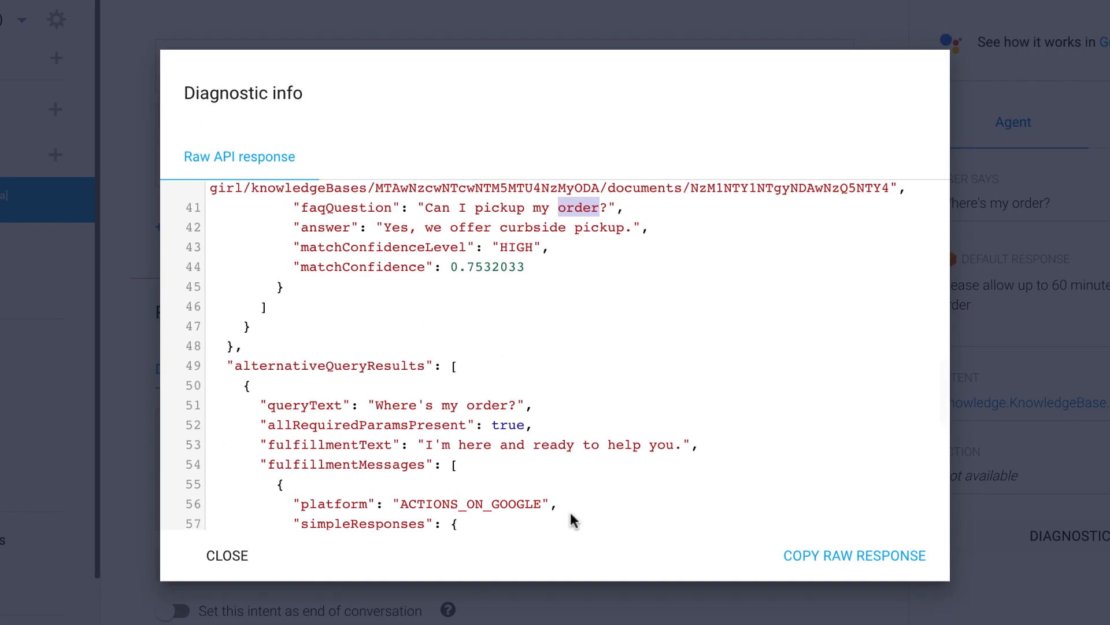
{"action": "scroll", "coordinate": [570, 512], "scroll_direction": "down", "scroll_amount": 2}
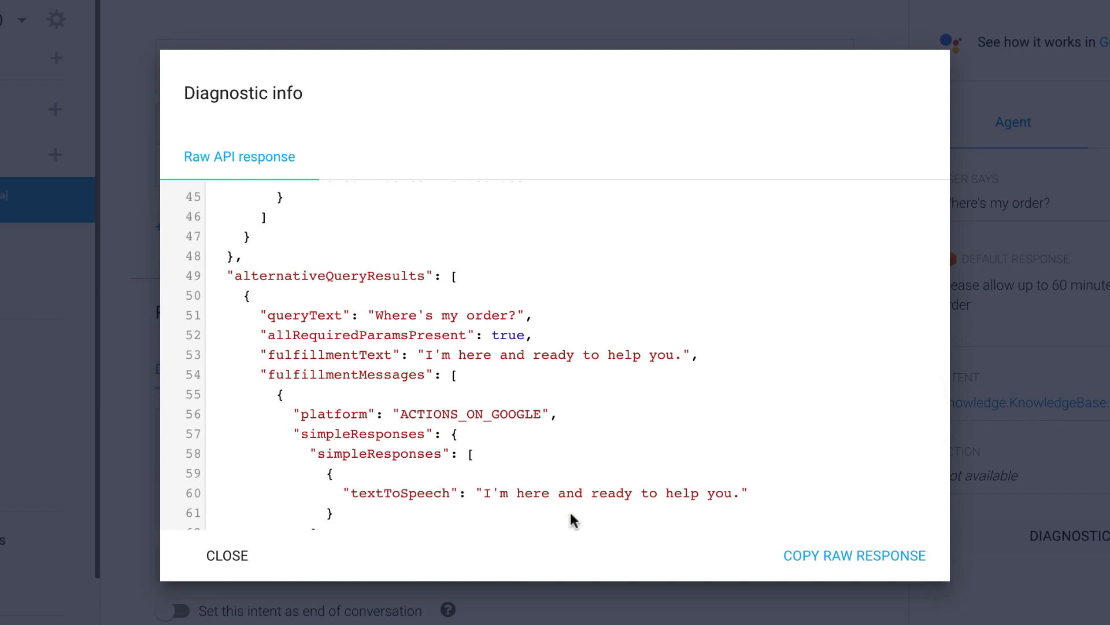
{"action": "scroll", "coordinate": [570, 512], "scroll_direction": "down", "scroll_amount": 2}
{"action": "scroll", "coordinate": [570, 511], "scroll_direction": "up", "scroll_amount": 10}
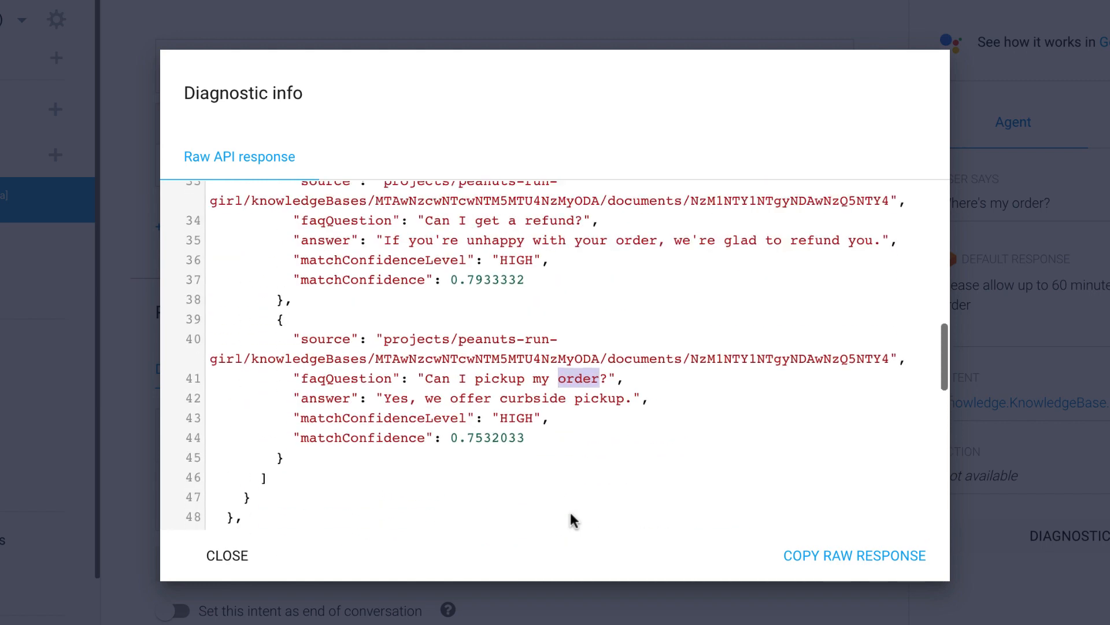
{"action": "scroll", "coordinate": [570, 511], "scroll_direction": "up", "scroll_amount": 2}
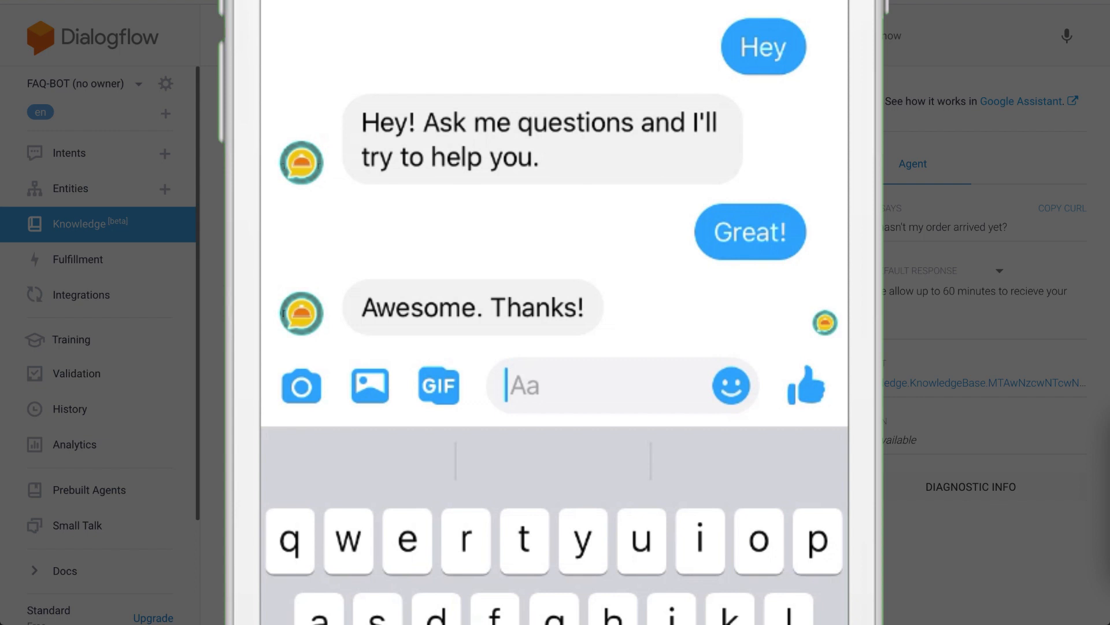
In the phone chat with the bot, send the question "why hasn't my order arrived yet?"
{"action": "type", "text": "why"}
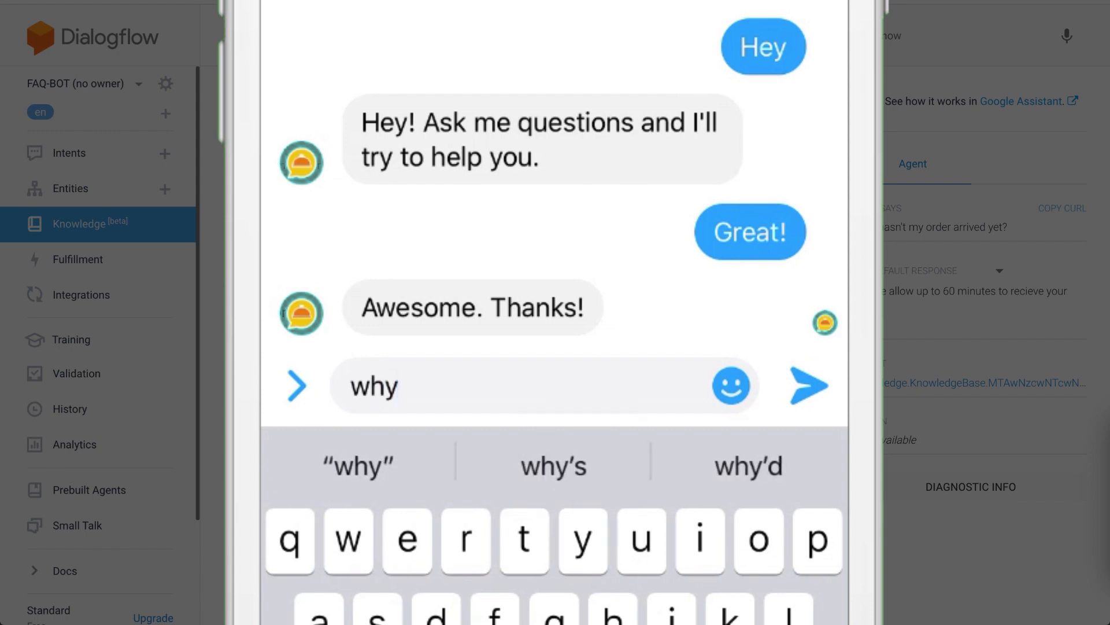
{"action": "type", "text": " hasn’t m"}
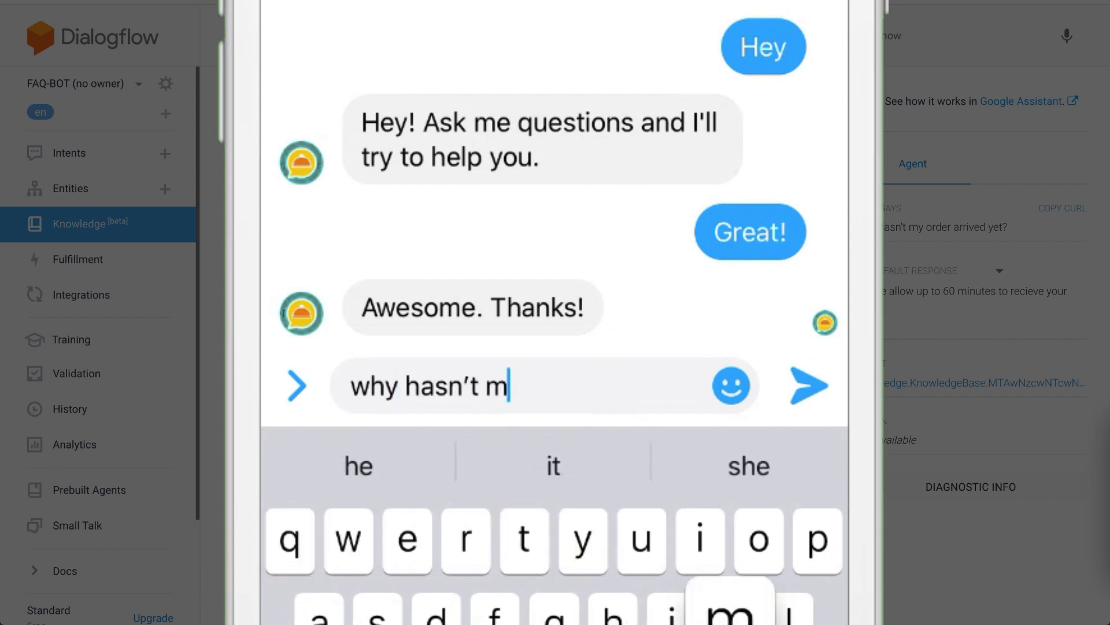
{"action": "type", "text": "y order a"}
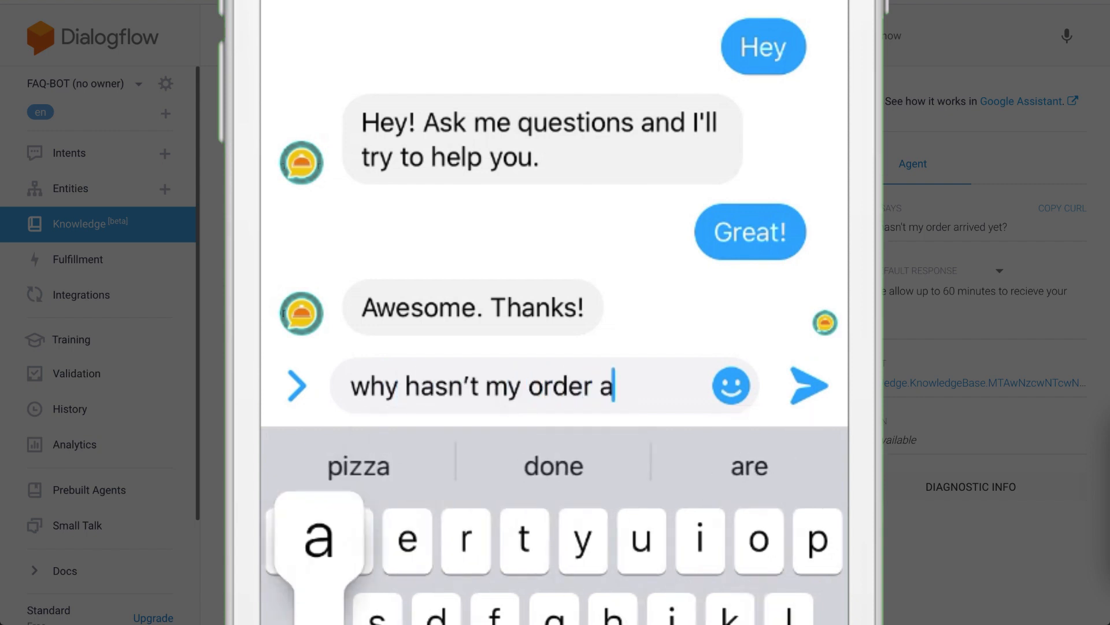
{"action": "type", "text": "rrived y"}
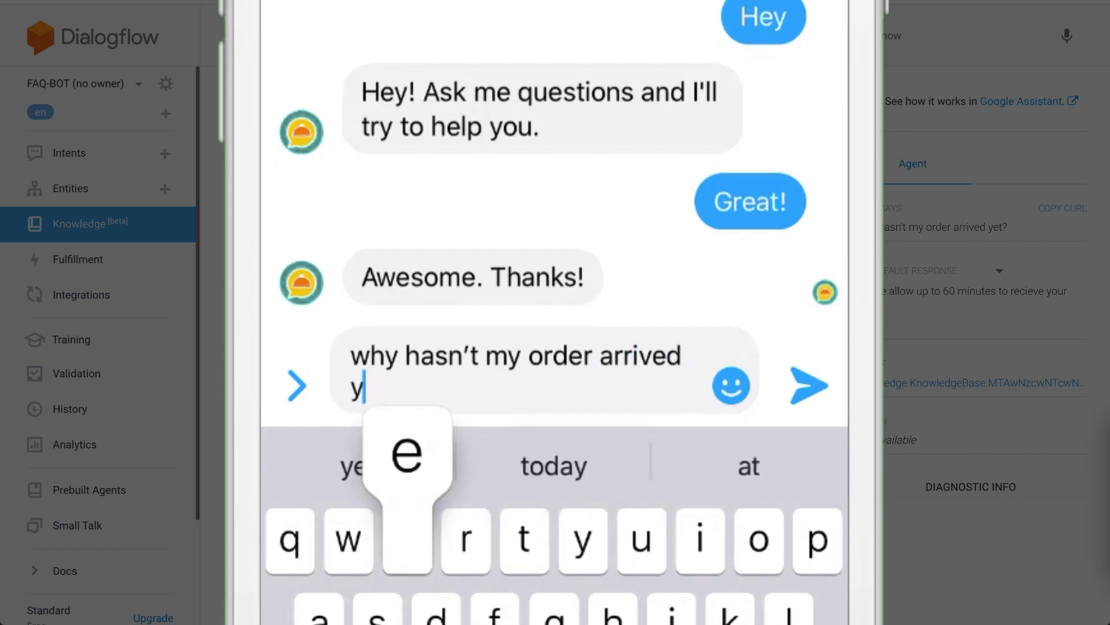
{"action": "type", "text": "et?"}
{"action": "key", "text": "Return"}
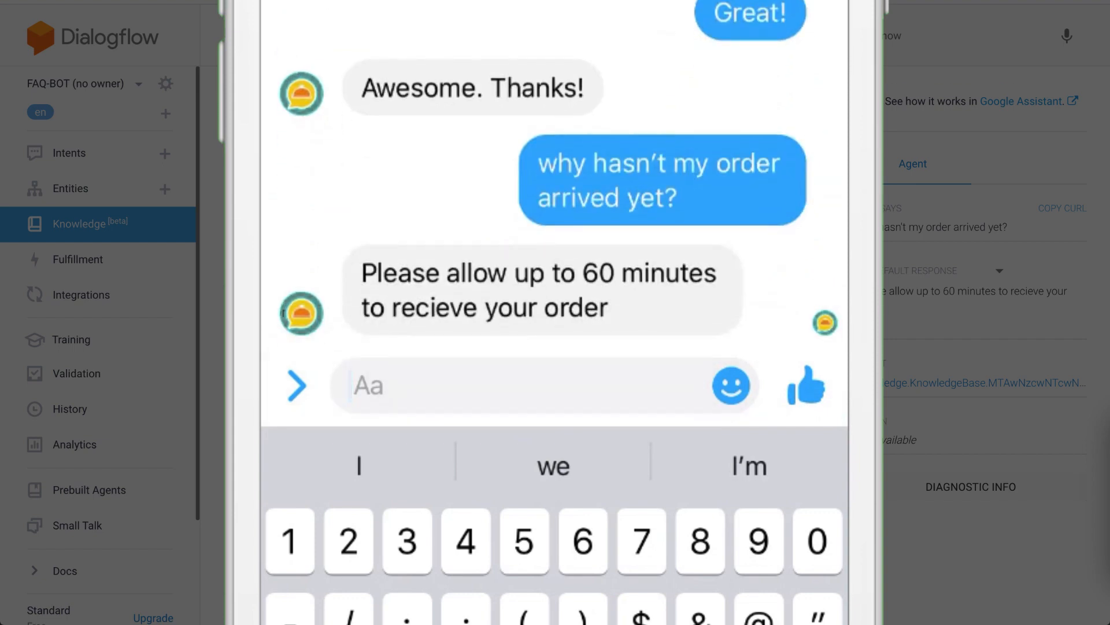
Send the bot the reworded question "Where's my order?" in the phone chat
{"action": "type", "text": "W"}
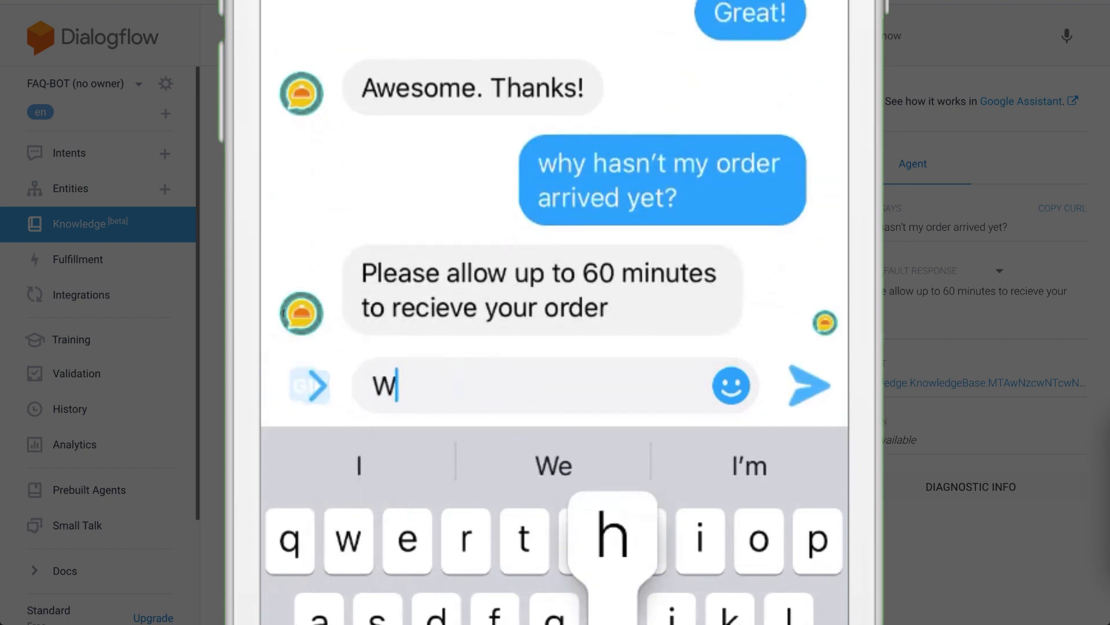
{"action": "type", "text": "here's my"}
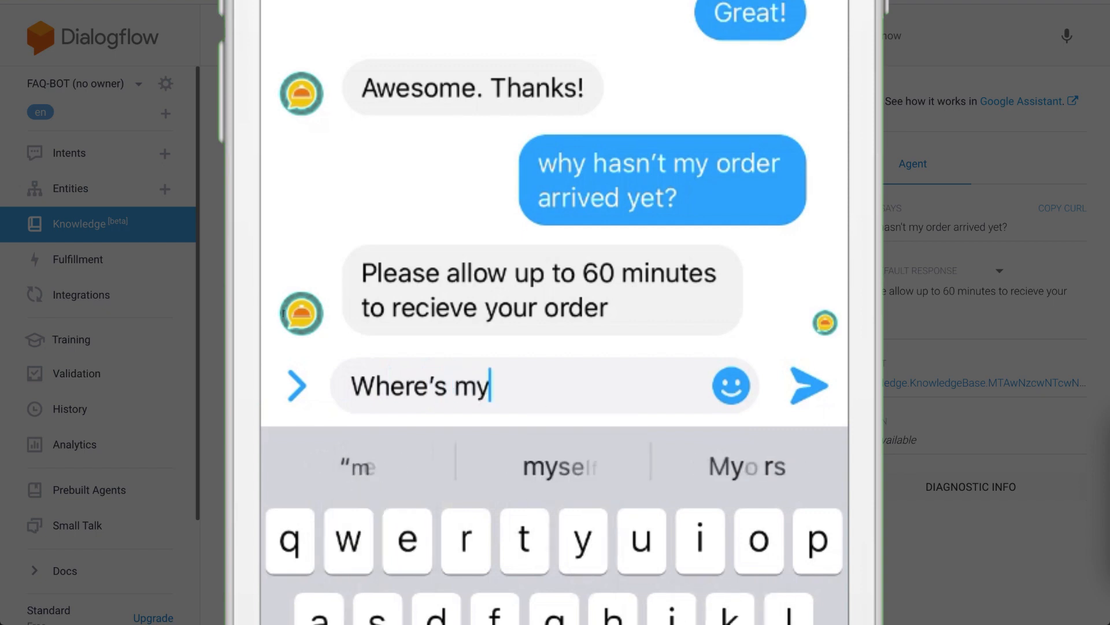
{"action": "type", "text": " order"}
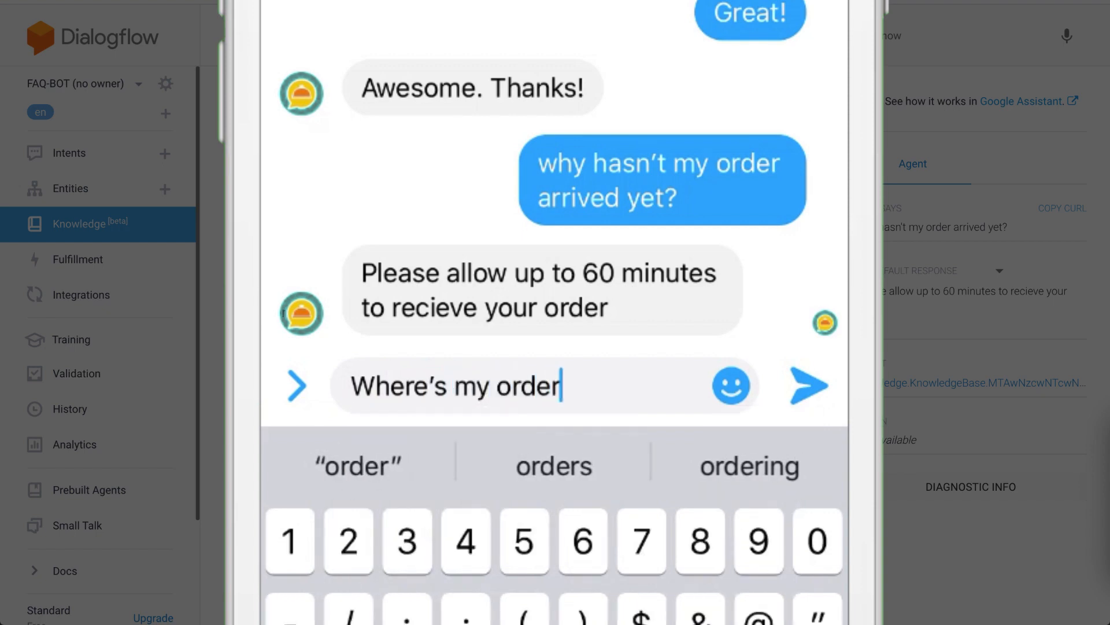
{"action": "type", "text": "?"}
{"action": "key", "text": "Return"}
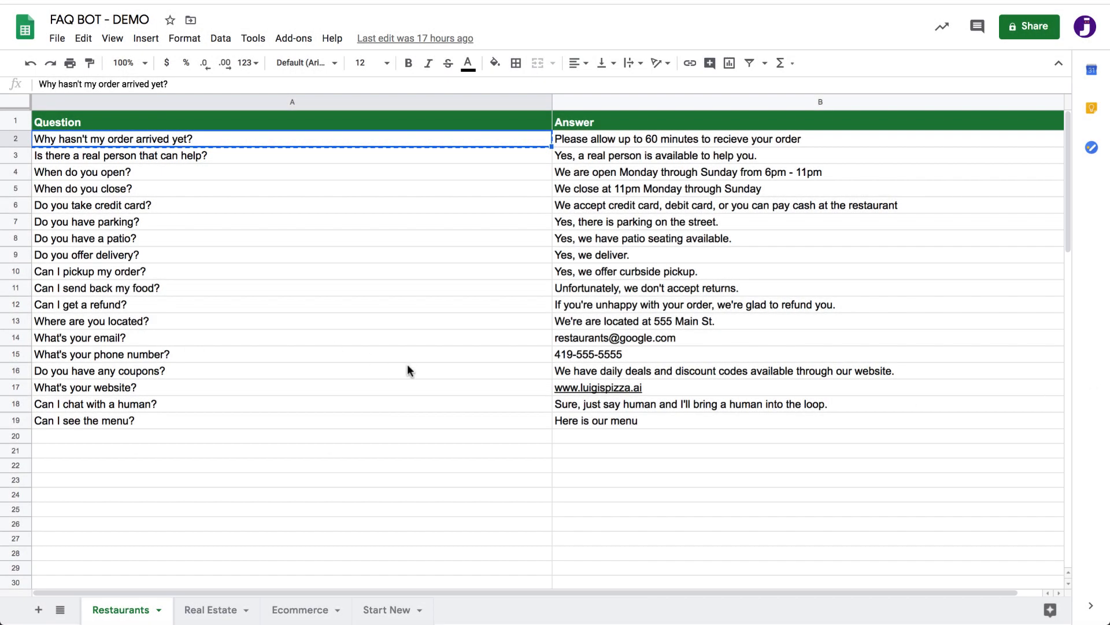
In the FAQ BOT - DEMO Google Sheet, correct the spelling in cell B2 to "Please allow up to 60 minutes to receive your order"
{"action": "left_click", "coordinate": [657, 140]}
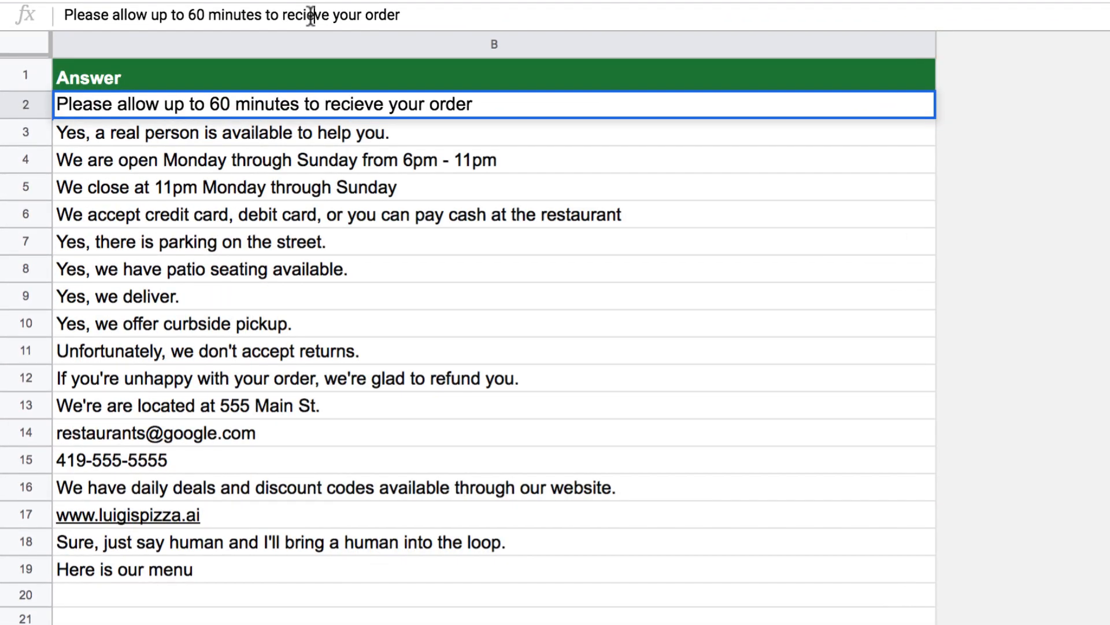
{"action": "key", "text": "BackSpace"}
{"action": "key", "text": "BackSpace"}
{"action": "type", "text": "ei"}
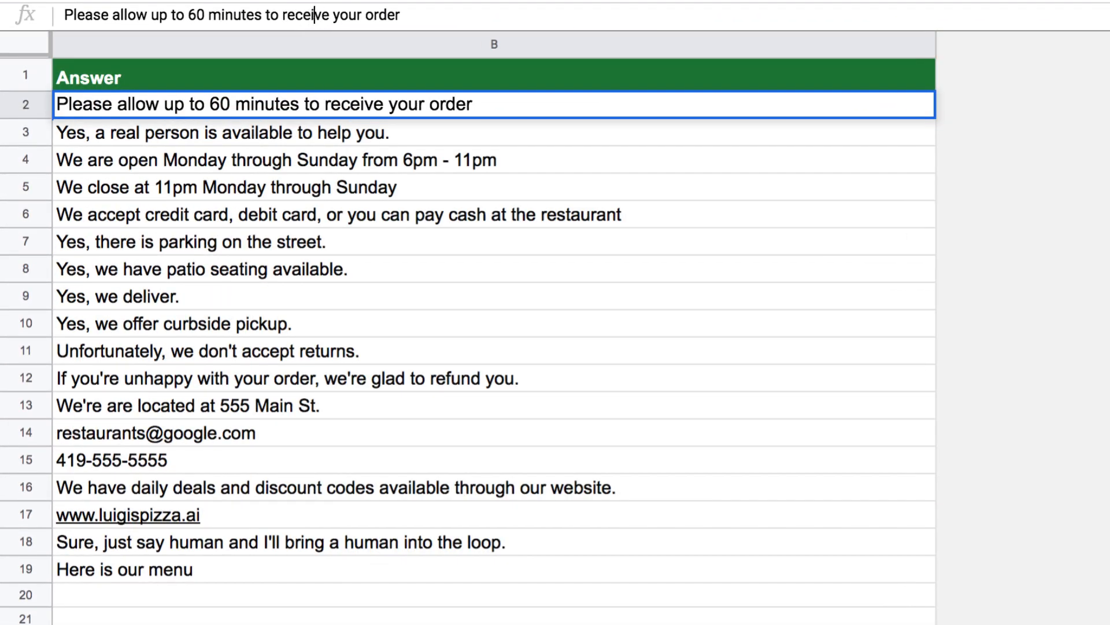
{"action": "left_click", "coordinate": [309, 356]}
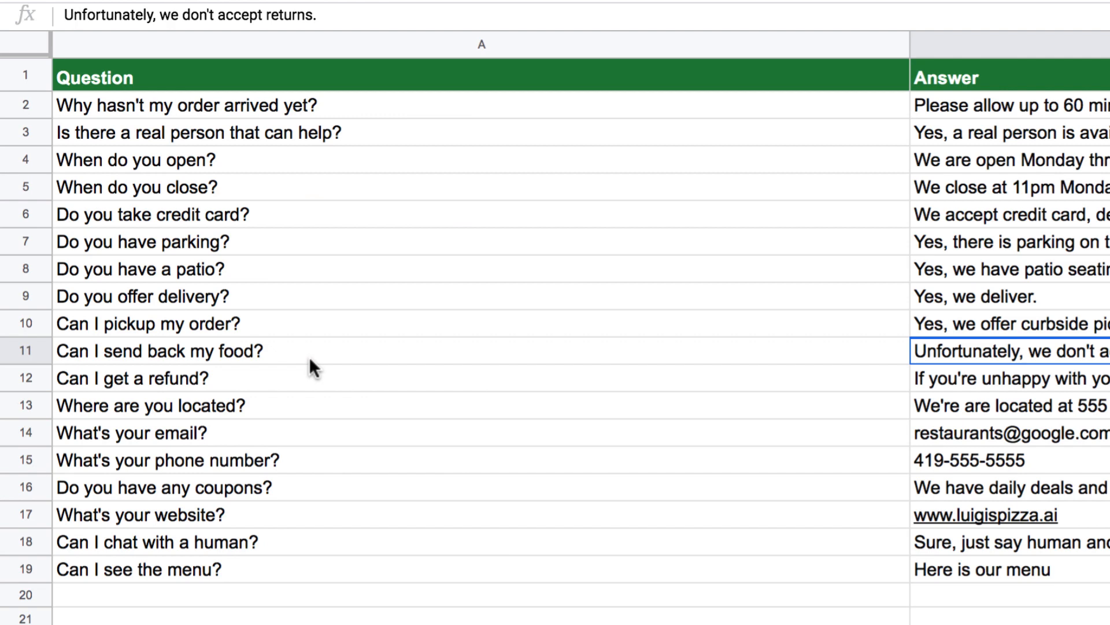
Add the question "Are you open Christmas Eve?" in cell A20 of the sheet's Question column
{"action": "left_click", "coordinate": [109, 594]}
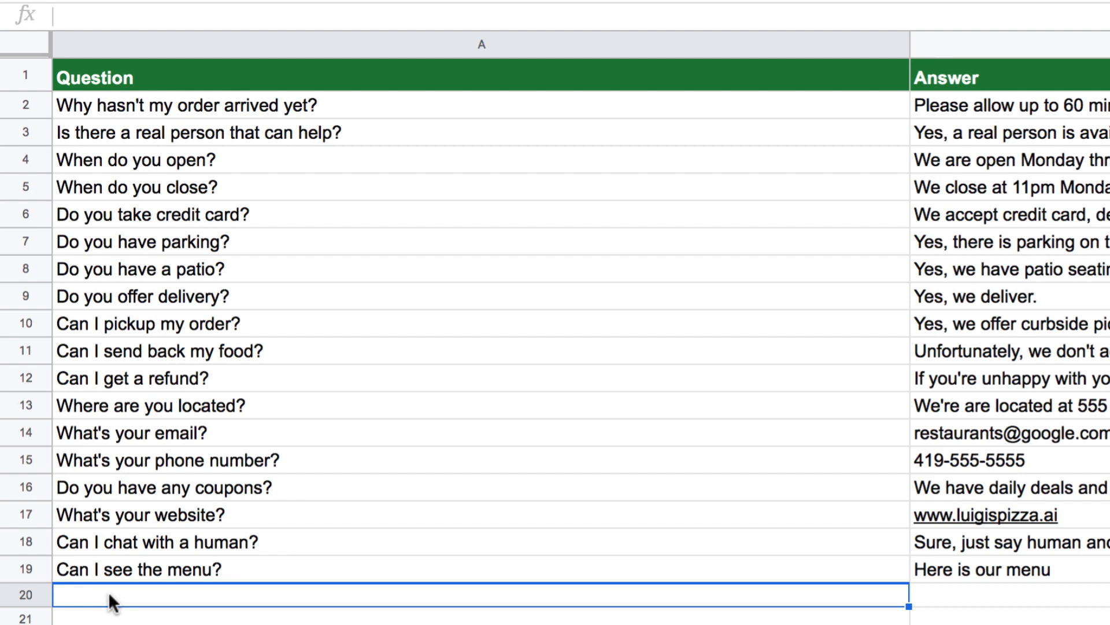
{"action": "type", "text": "Ar"}
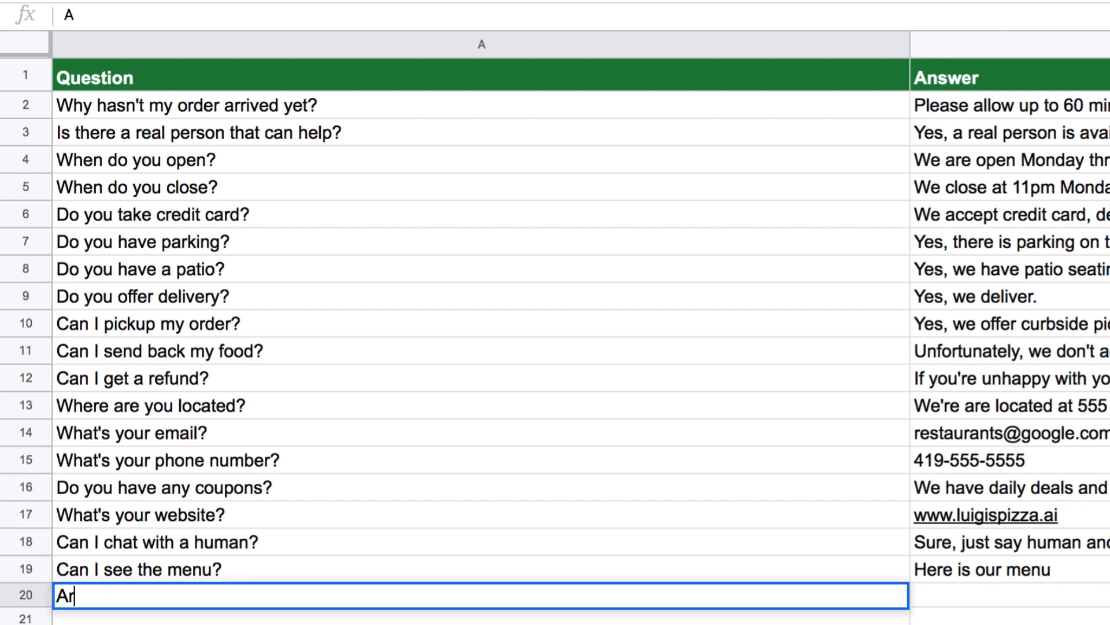
{"action": "type", "text": "e you open "}
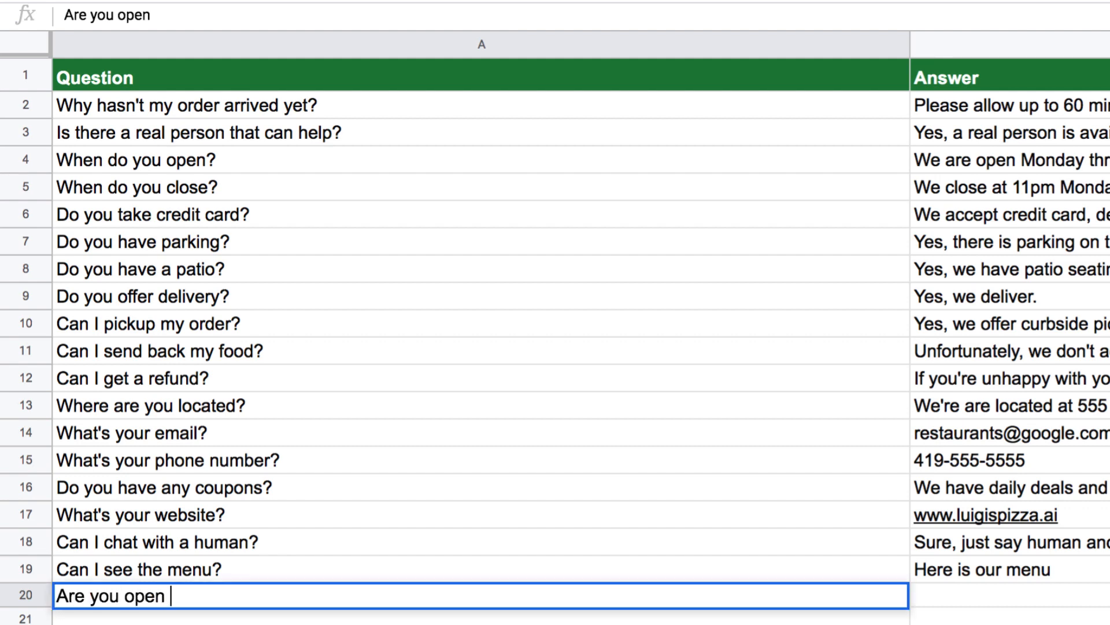
{"action": "type", "text": "Chris"}
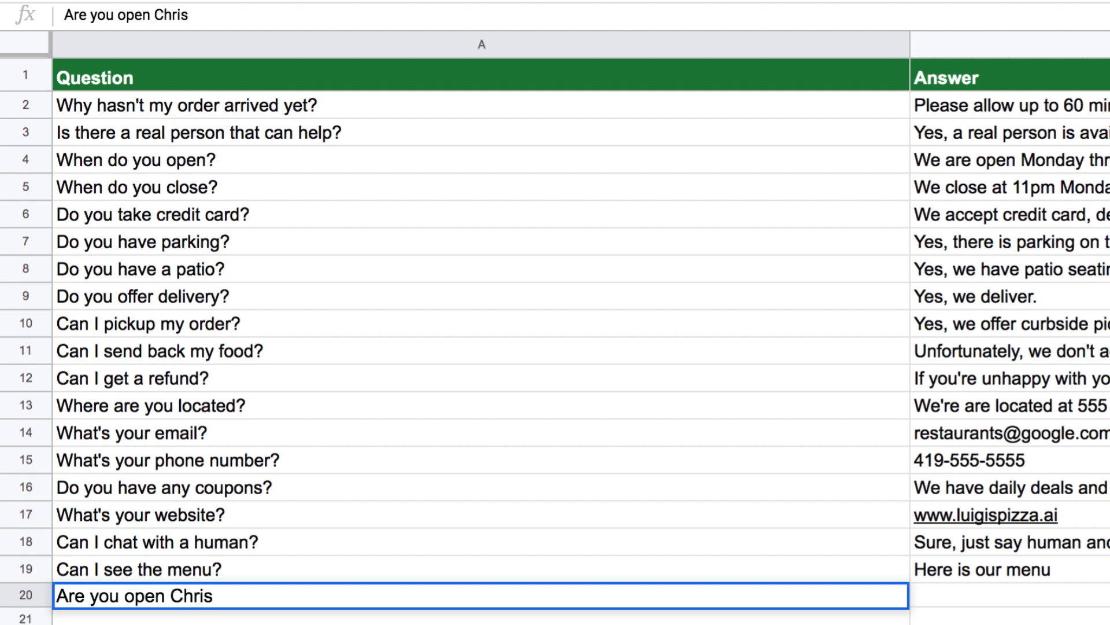
{"action": "type", "text": "tmas Eve?"}
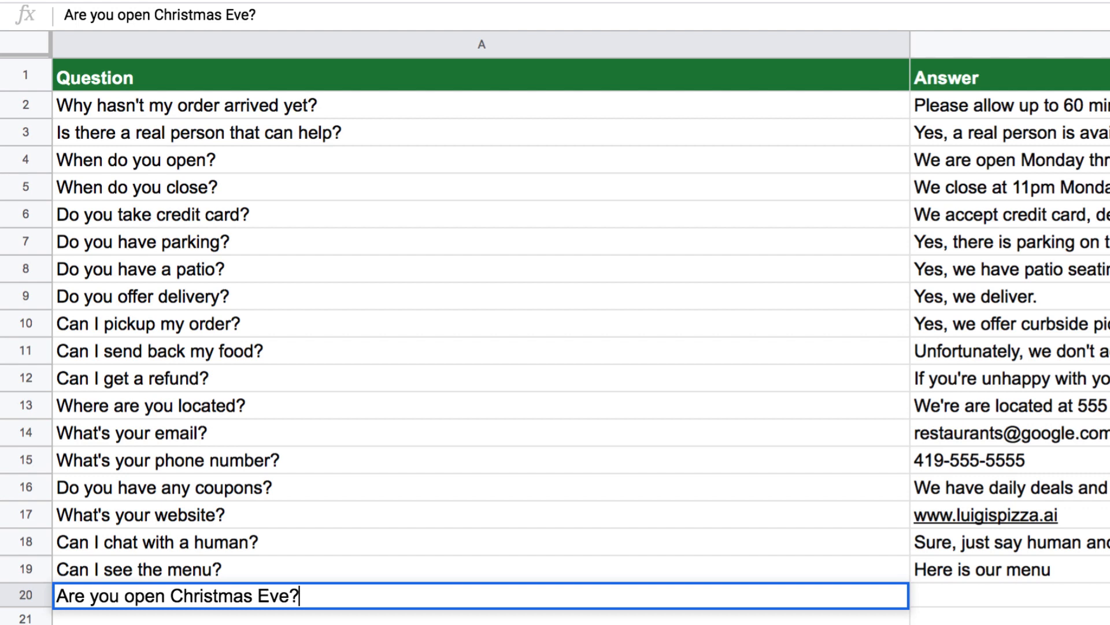
Enter the answer "Yes, we're open from 6pm - 11pm" in cell B20 for the Christmas Eve question
{"action": "key", "text": "Tab"}
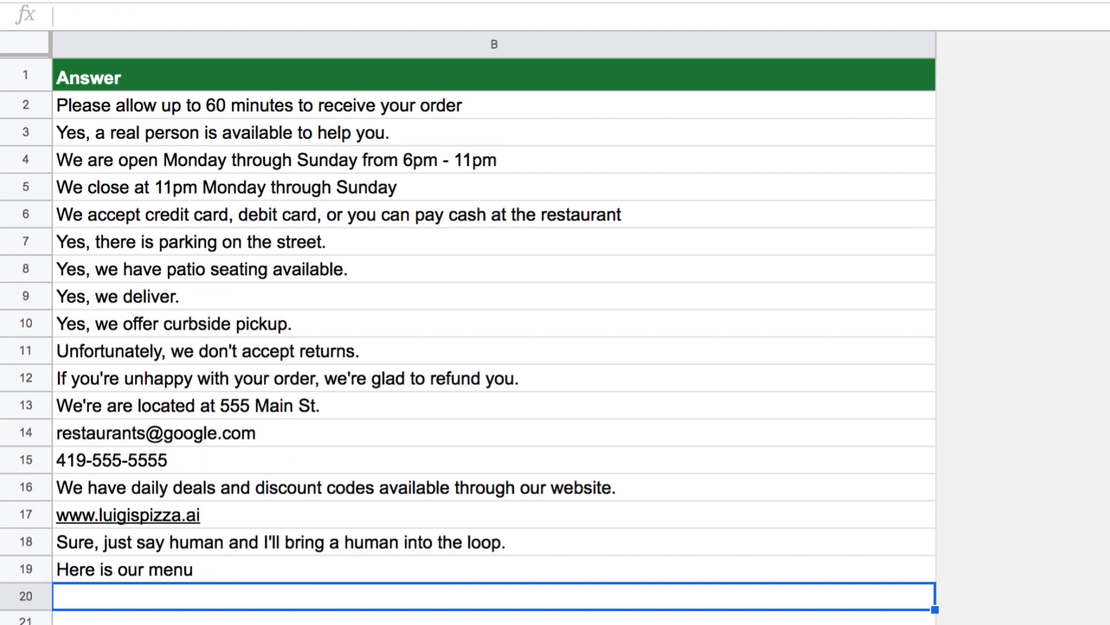
{"action": "type", "text": "Yes, "}
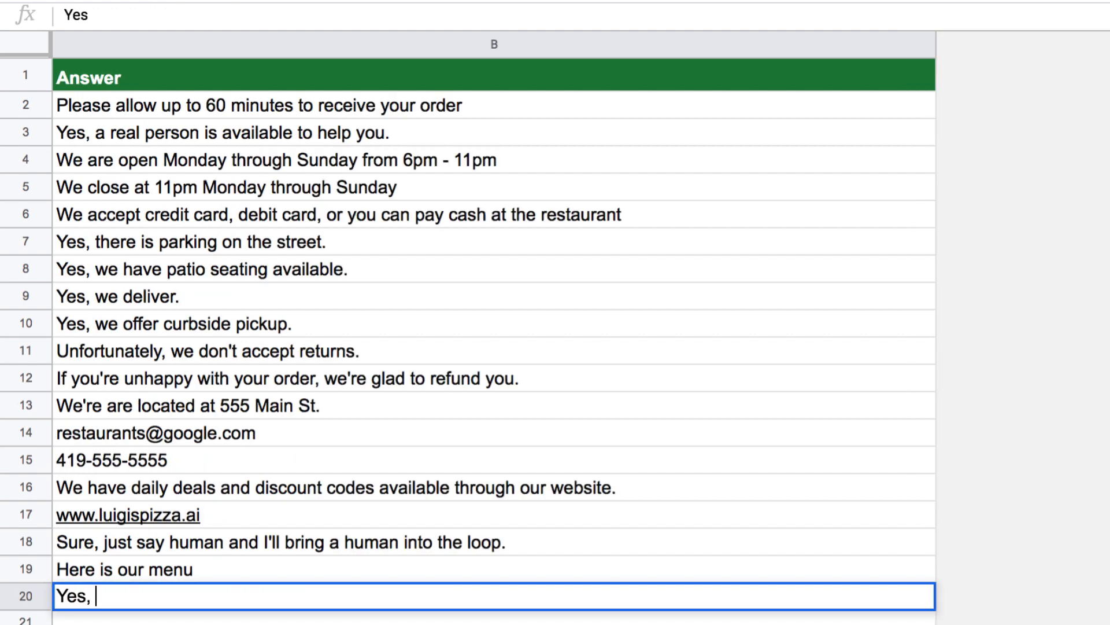
{"action": "type", "text": "we're open"}
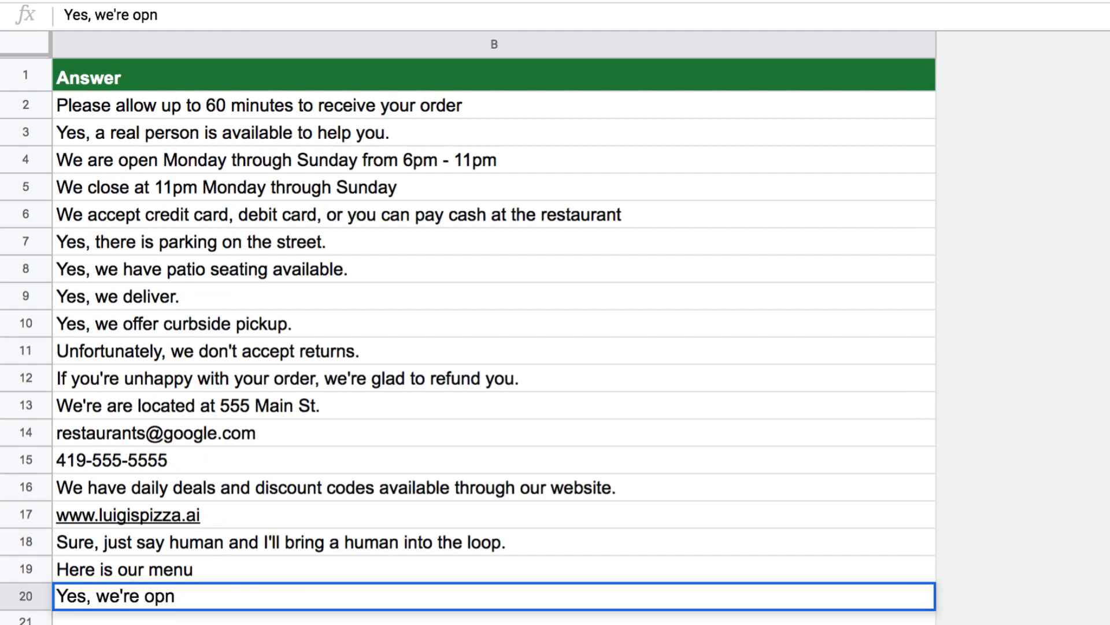
{"action": "key", "text": "BackSpace"}
{"action": "type", "text": "en from 6-"}
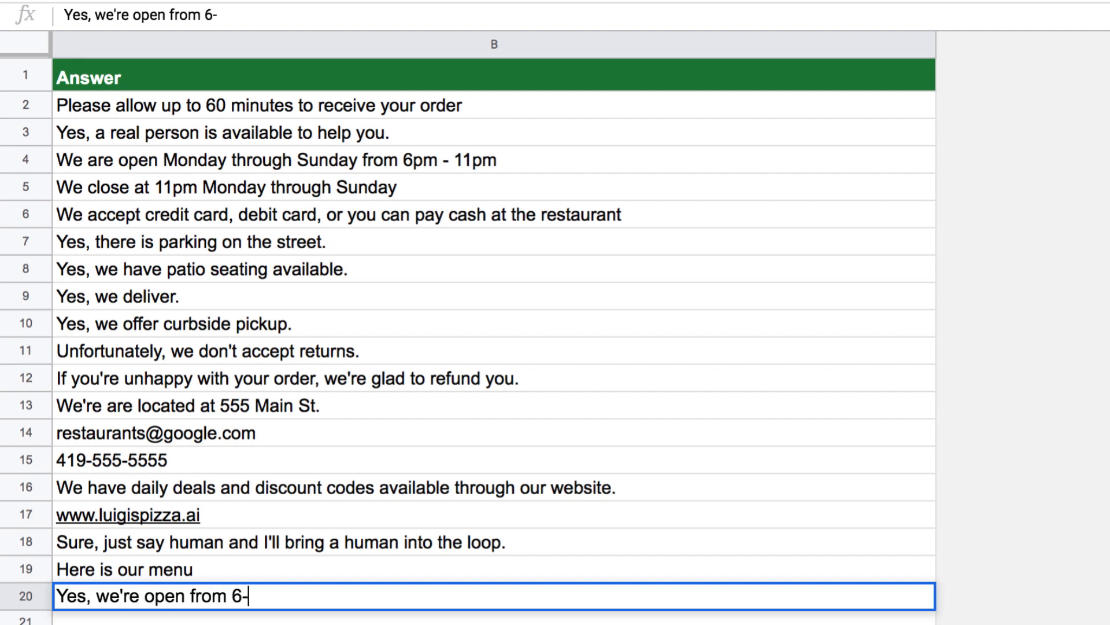
{"action": "key", "text": "BackSpace"}
{"action": "type", "text": "pm - 11pm"}
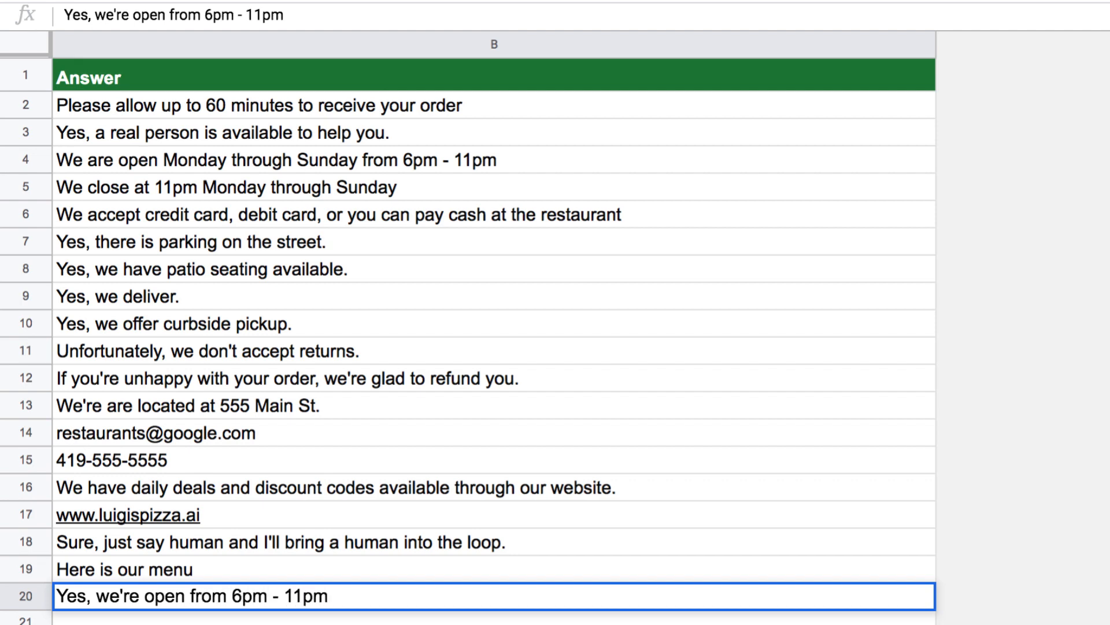
{"action": "key", "text": "Left"}
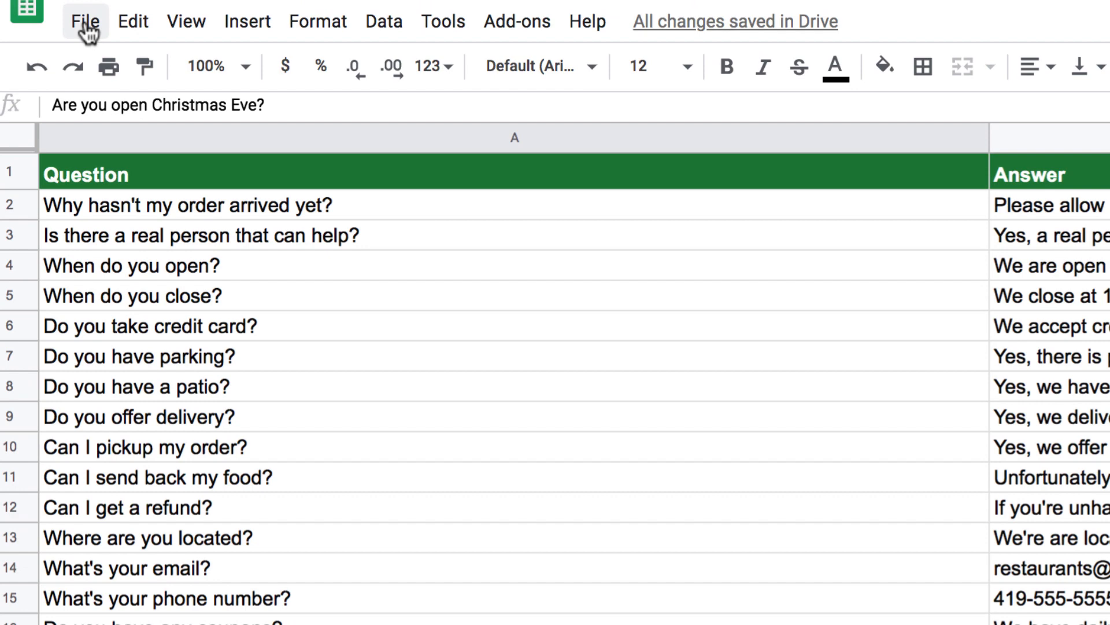
Download the current sheet as a comma-separated values (.csv) file
{"action": "left_click", "coordinate": [87, 26]}
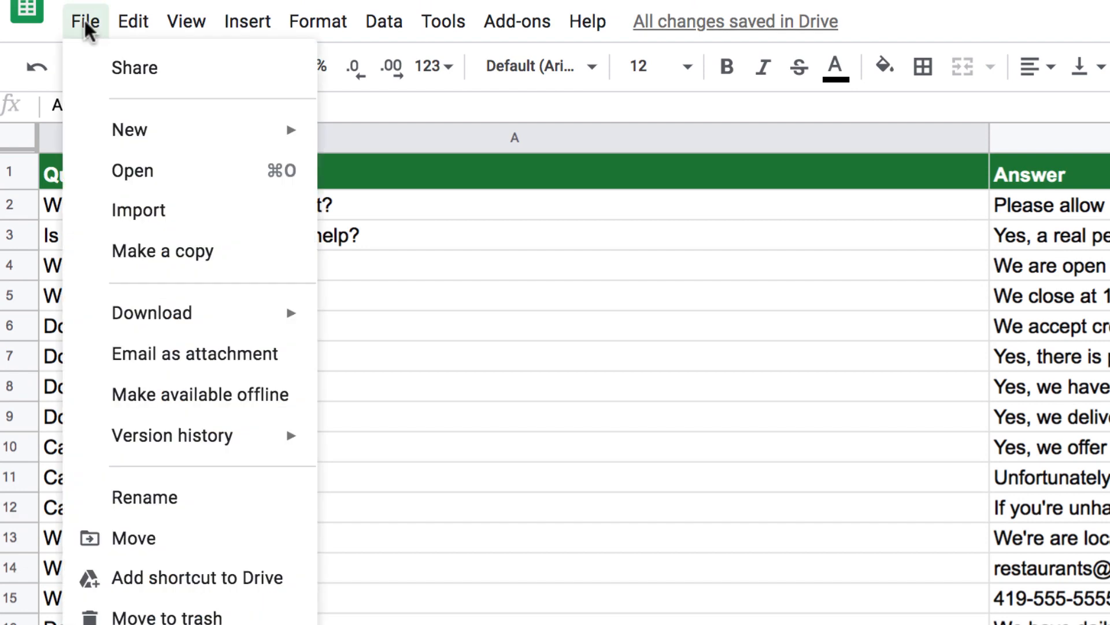
{"action": "mouse_move", "coordinate": [193, 313]}
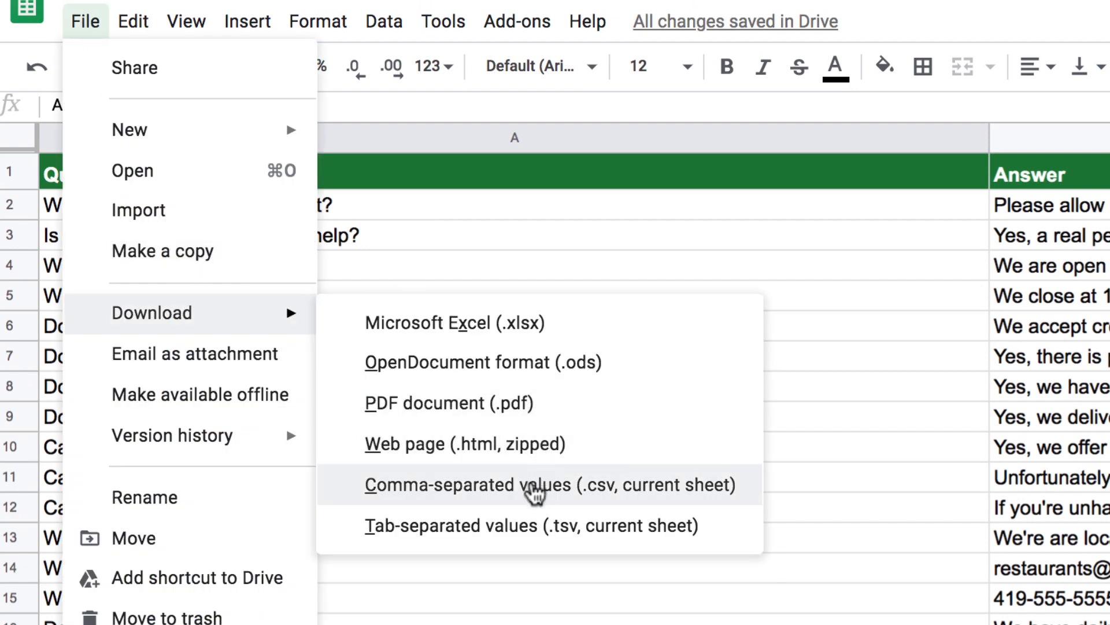
{"action": "left_click", "coordinate": [530, 484]}
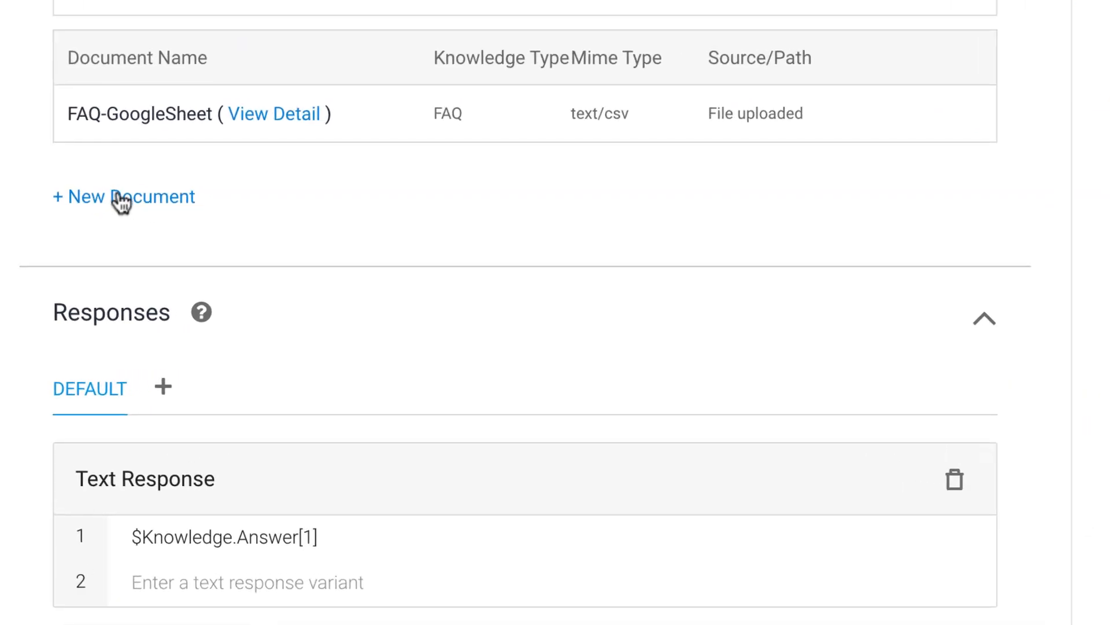
In the Dialogflow knowledge base, start a new document named "FAQ-GoogleSheet v2" with knowledge type FAQ and mime type text/csv
{"action": "left_click", "coordinate": [122, 198]}
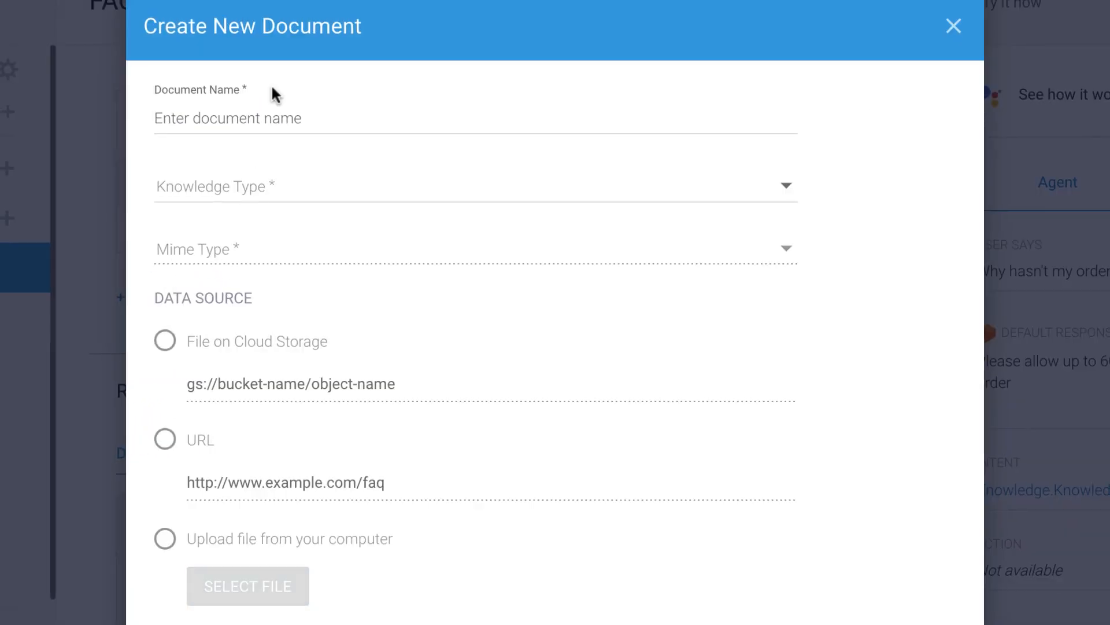
{"action": "left_click", "coordinate": [270, 114]}
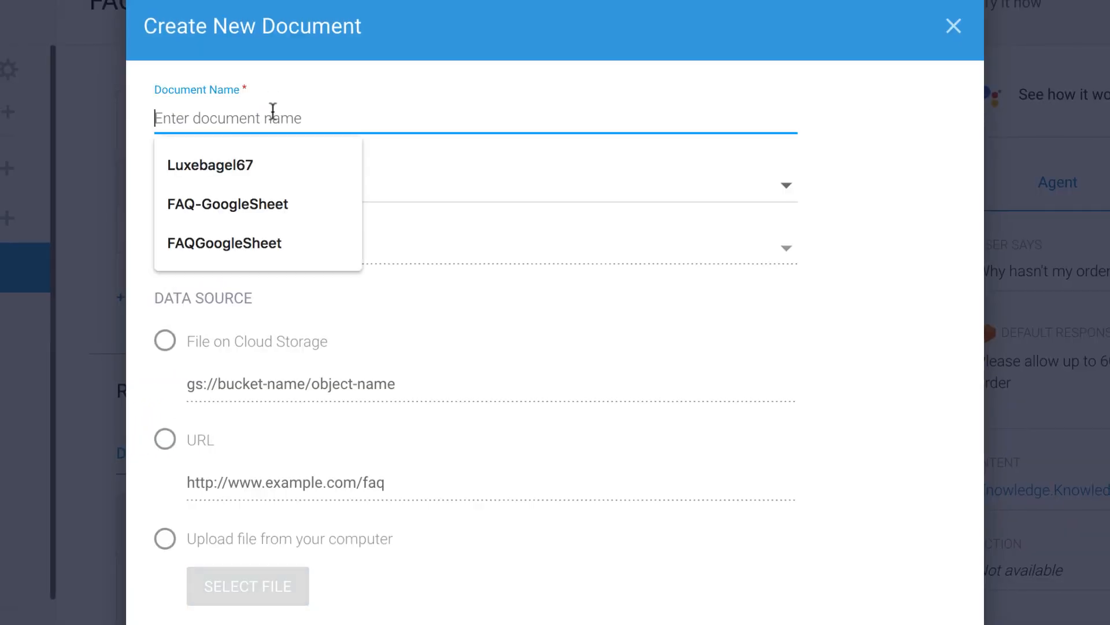
{"action": "left_click", "coordinate": [261, 211]}
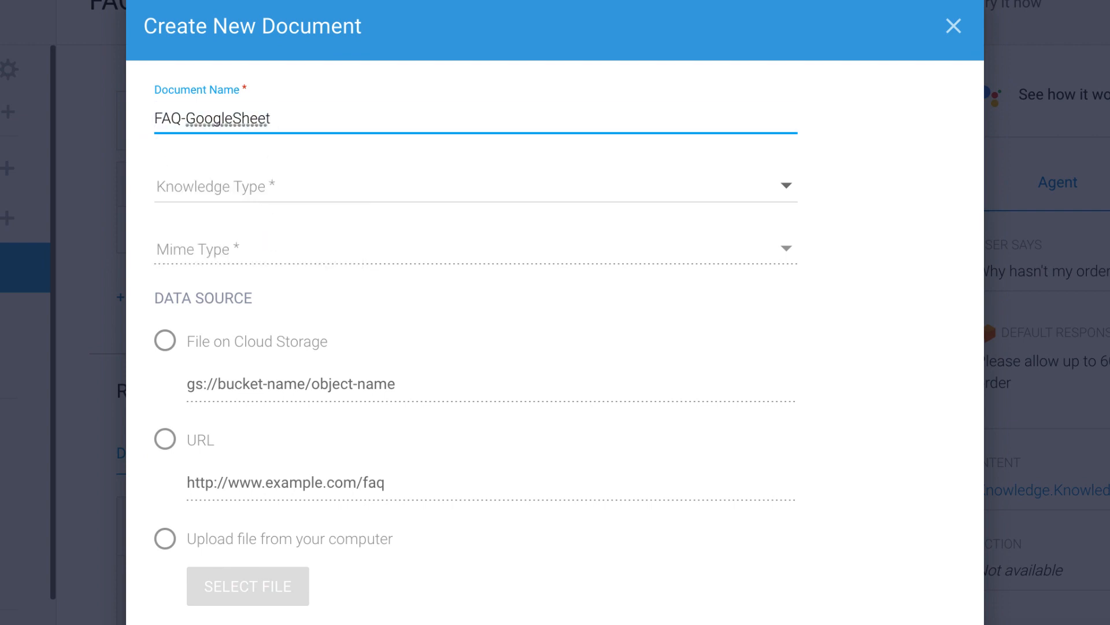
{"action": "type", "text": "v2"}
{"action": "left_click", "coordinate": [788, 191]}
{"action": "left_click", "coordinate": [440, 192]}
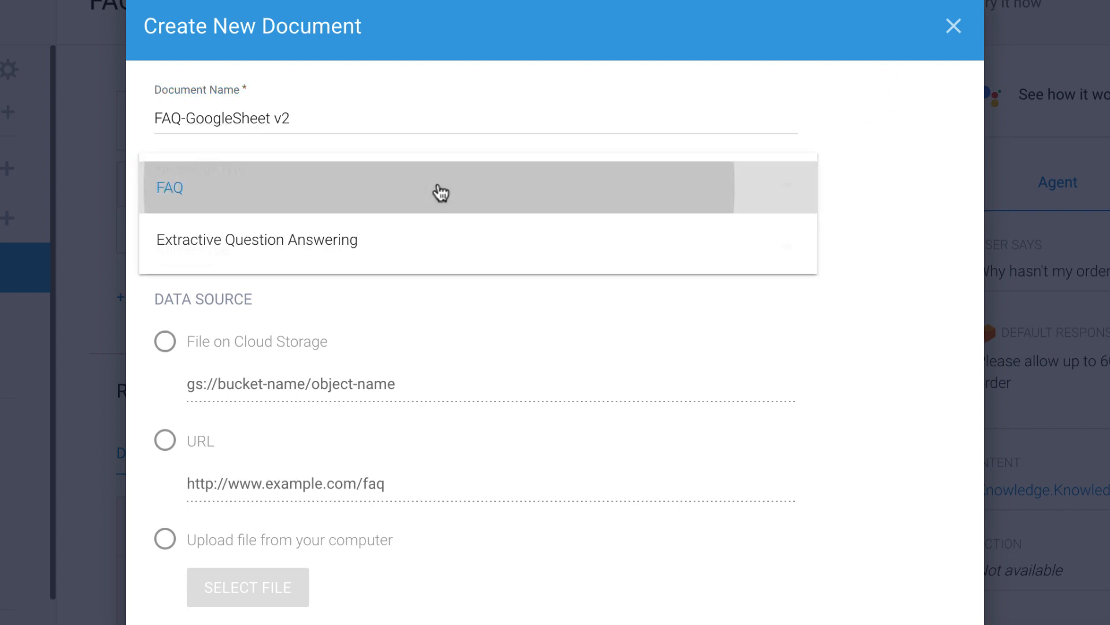
{"action": "left_click", "coordinate": [787, 255]}
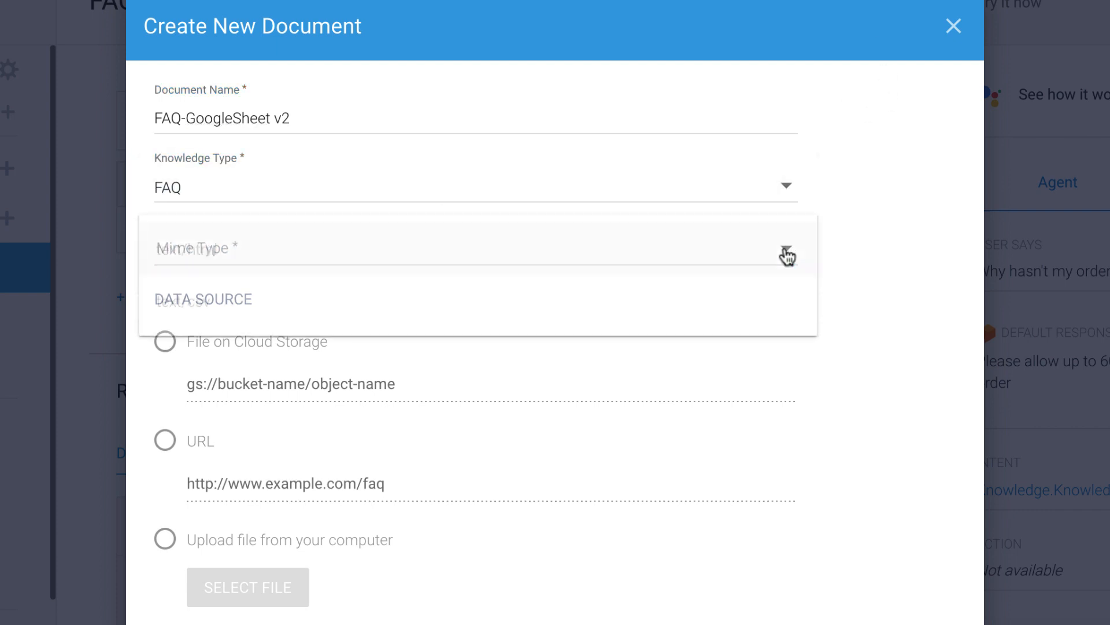
{"action": "left_click", "coordinate": [377, 313]}
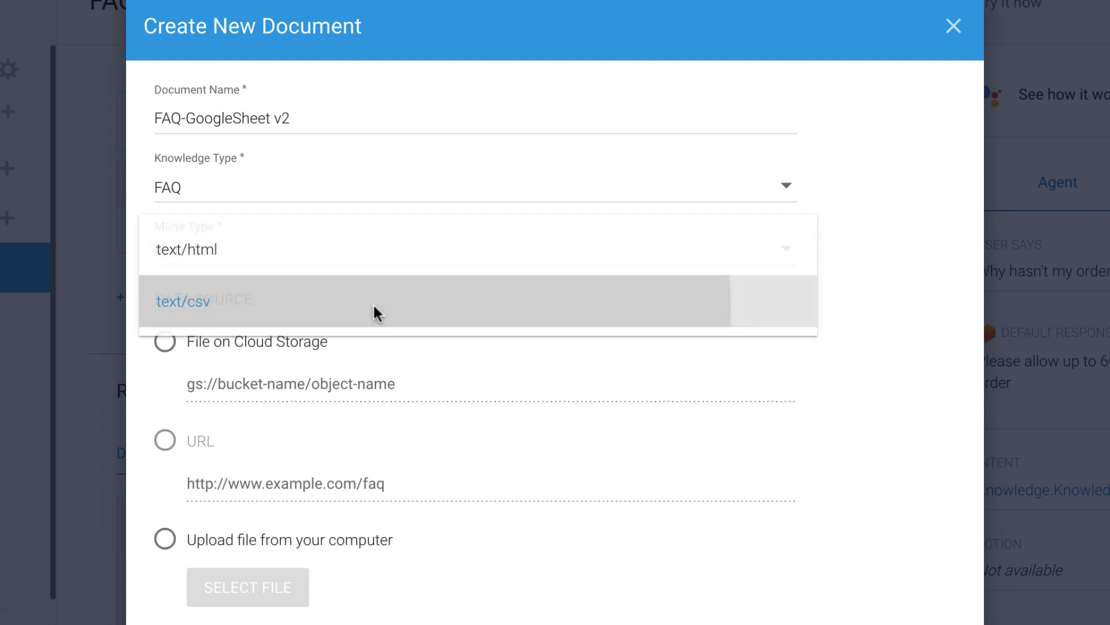
Upload "FAQ BOT - DEMO - Restaurants (2).csv" from the computer as the data source and create the document
{"action": "left_click", "coordinate": [166, 540]}
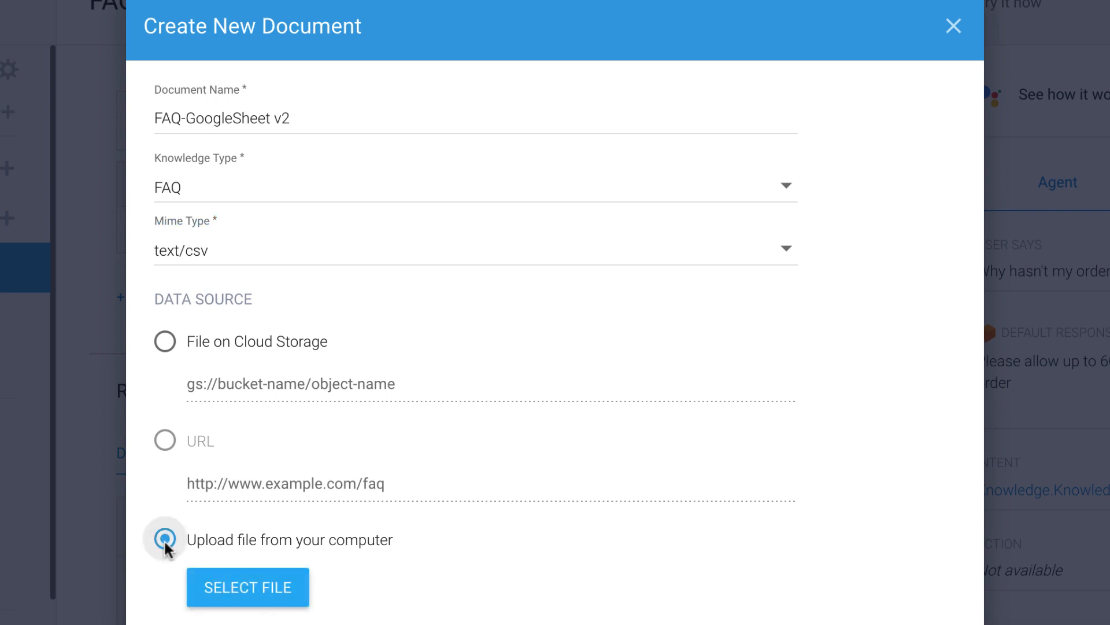
{"action": "left_click", "coordinate": [249, 588]}
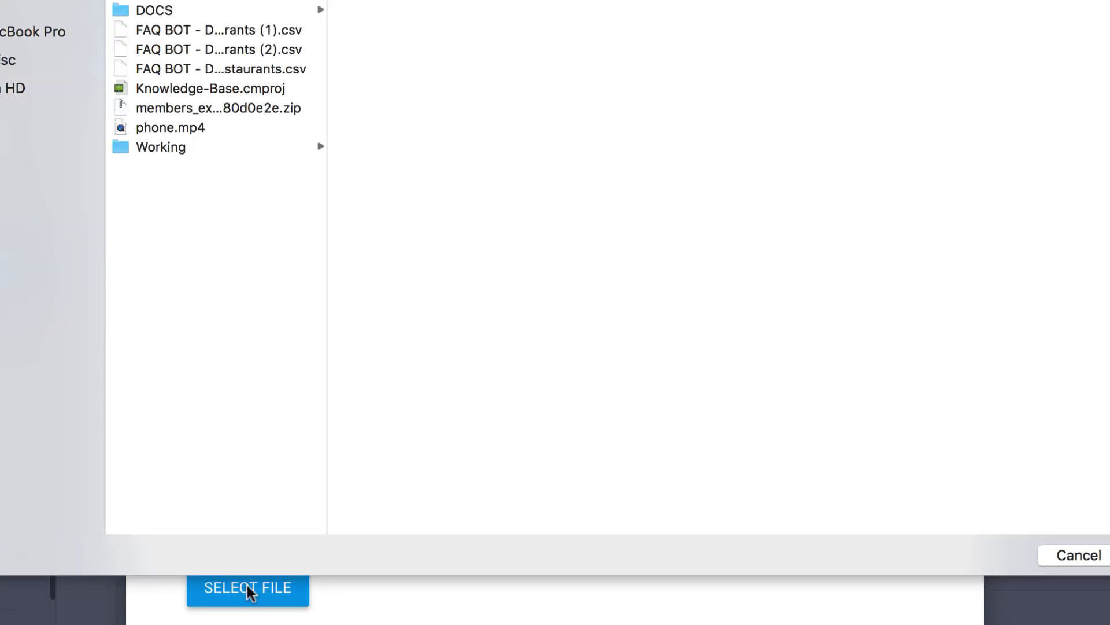
{"action": "left_click", "coordinate": [209, 32]}
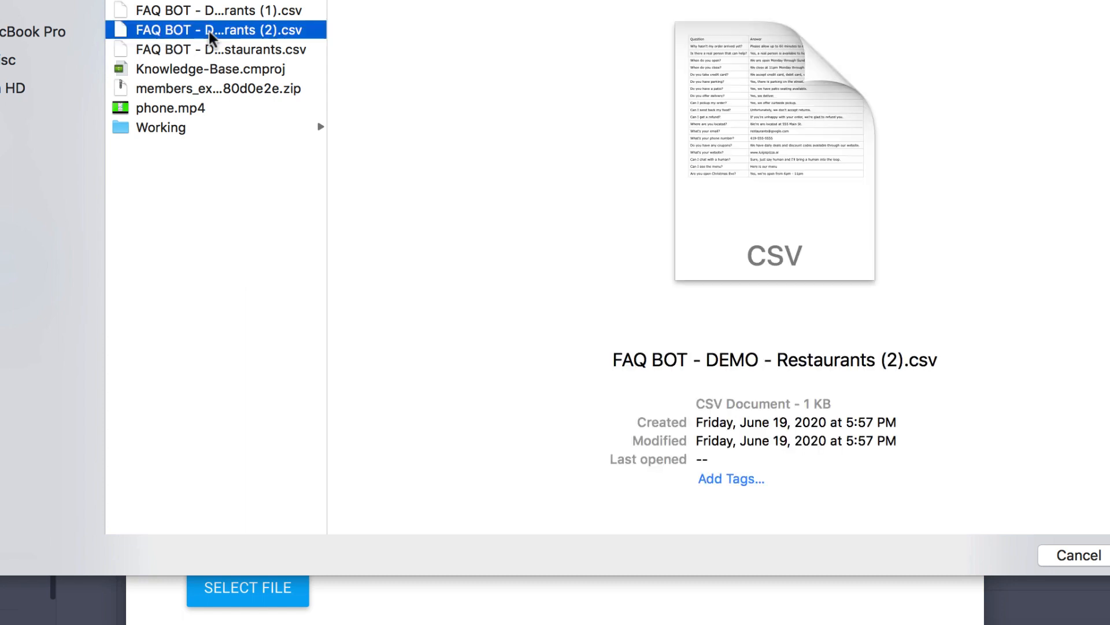
{"action": "key", "text": "Return"}
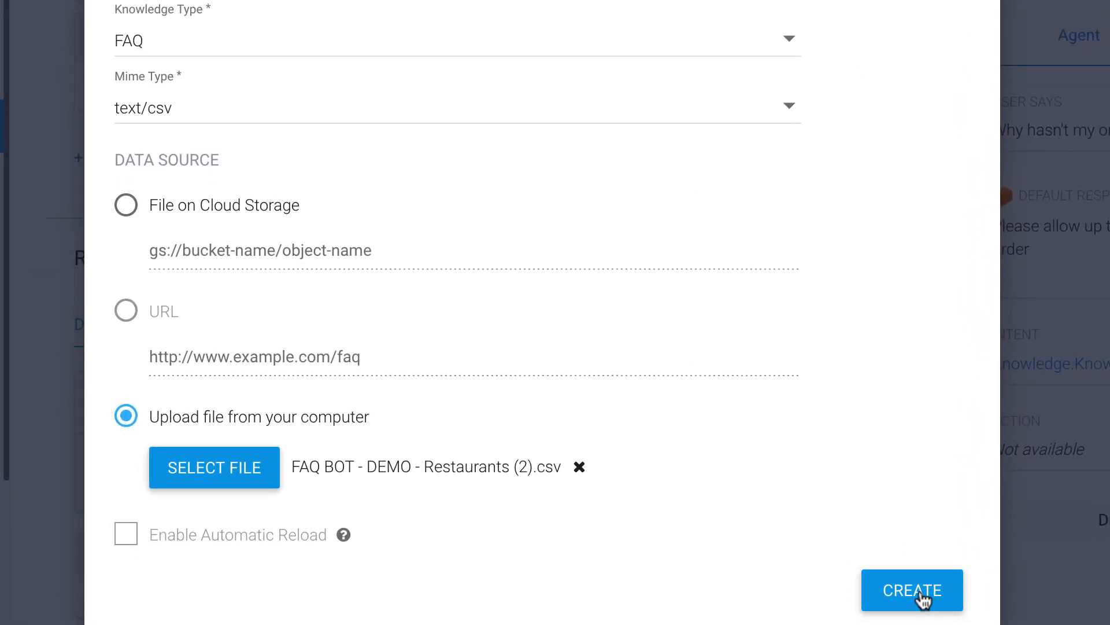
{"action": "left_click", "coordinate": [920, 591]}
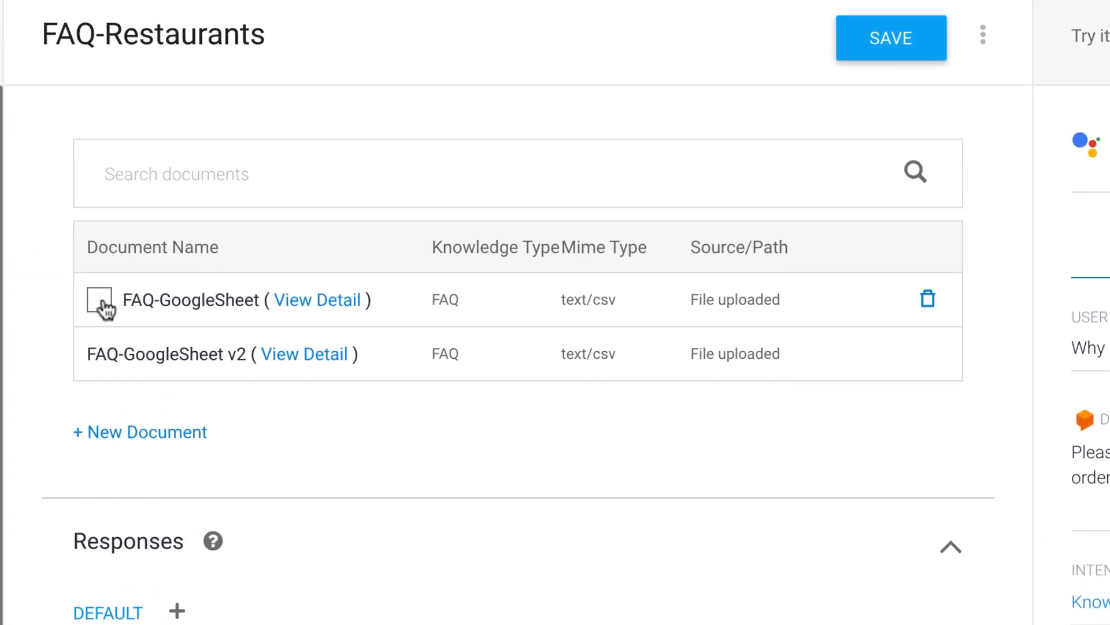
Delete the old FAQ-GoogleSheet document from the FAQ-Restaurants knowledge base and save the knowledge base
{"action": "left_click", "coordinate": [102, 301]}
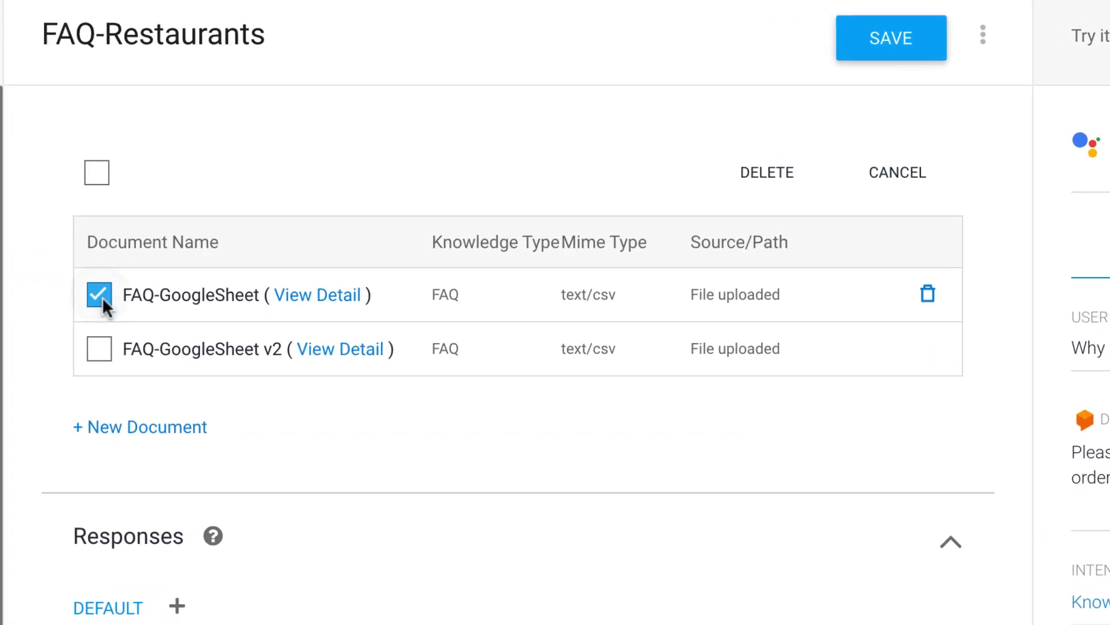
{"action": "left_click", "coordinate": [778, 177]}
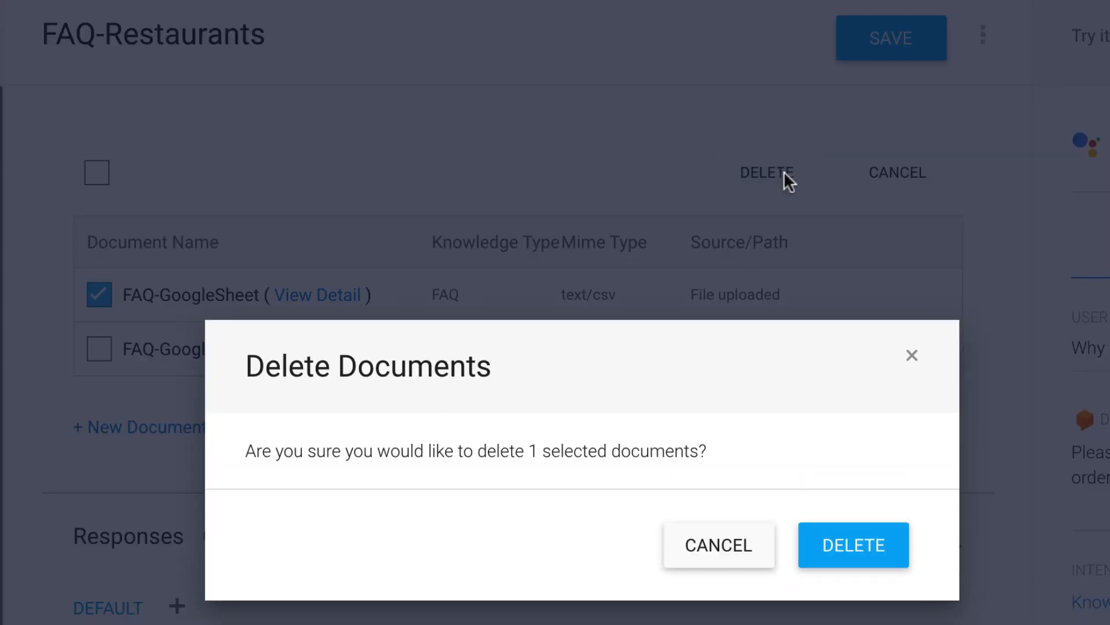
{"action": "left_click", "coordinate": [836, 556]}
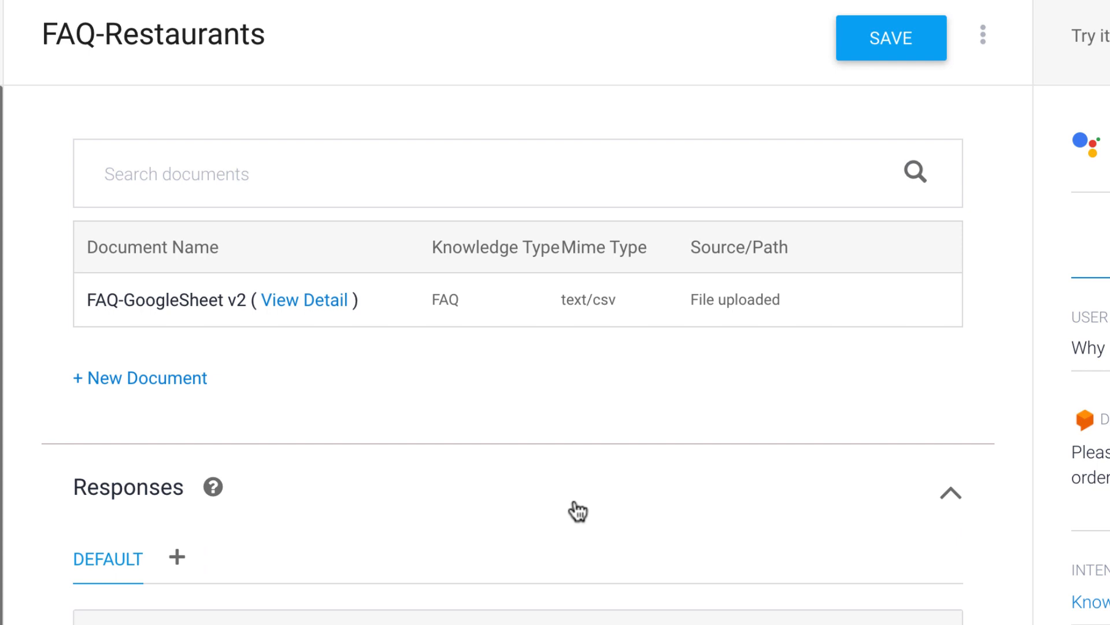
{"action": "left_click", "coordinate": [876, 51]}
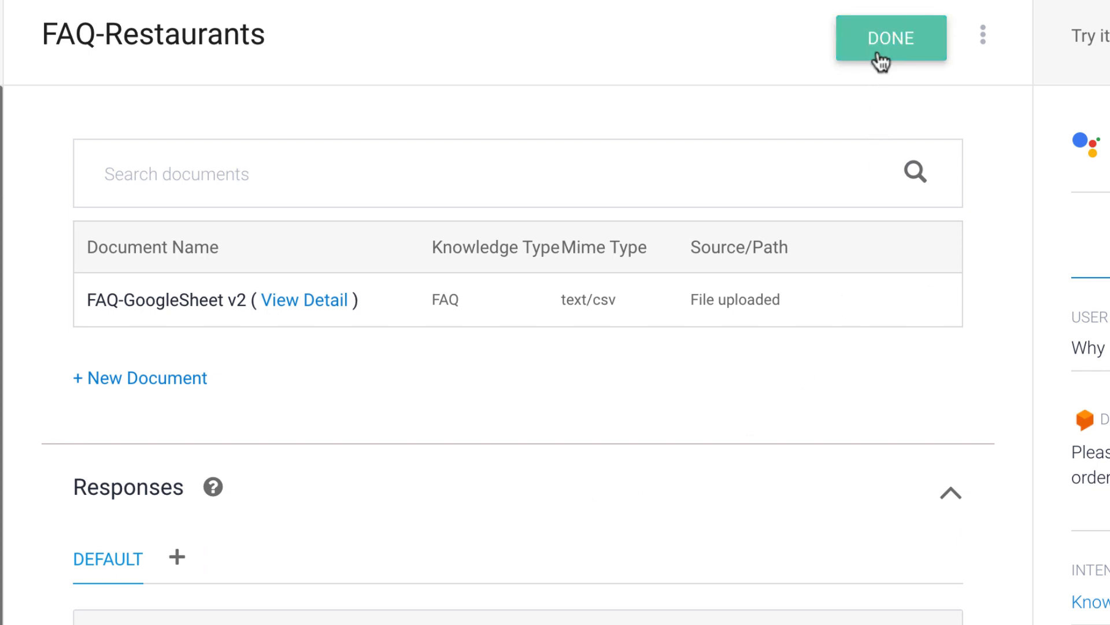
Start a new document in the FAQ-Restaurants knowledge base and name it "FAQ-Web"
{"action": "mouse_move", "coordinate": [526, 322]}
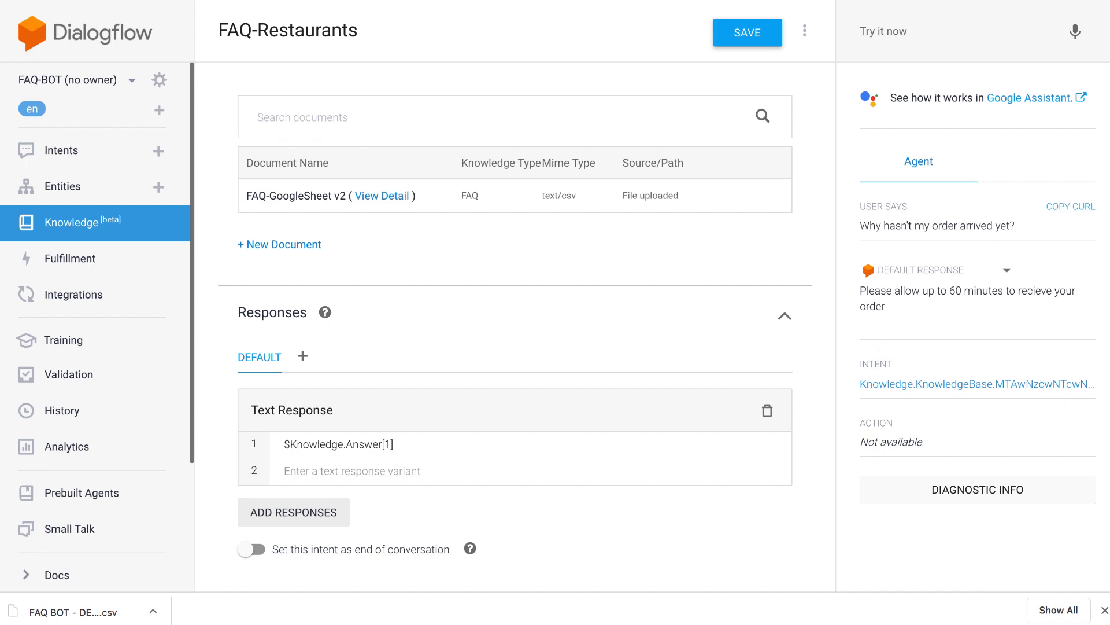
{"action": "key", "text": "ctrl+Tab"}
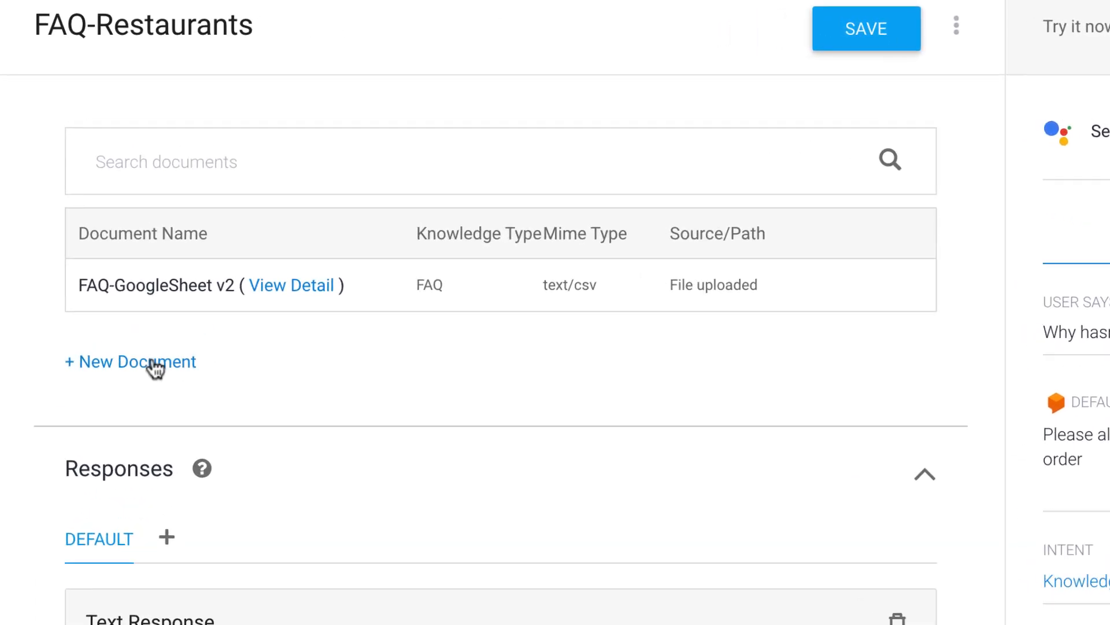
{"action": "left_click", "coordinate": [155, 367]}
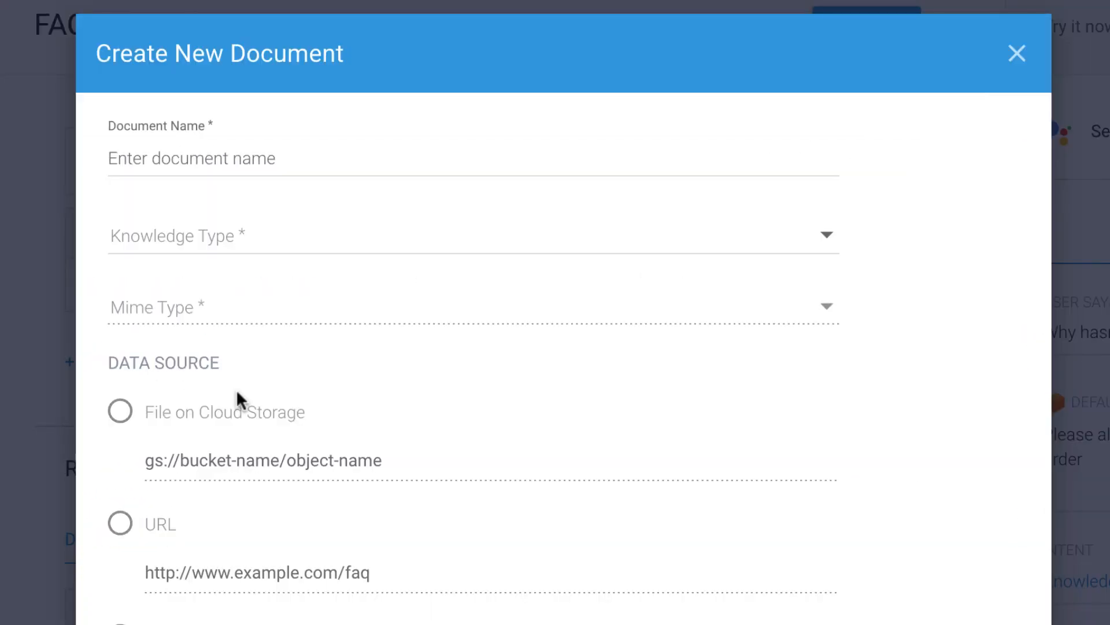
{"action": "left_click", "coordinate": [291, 158]}
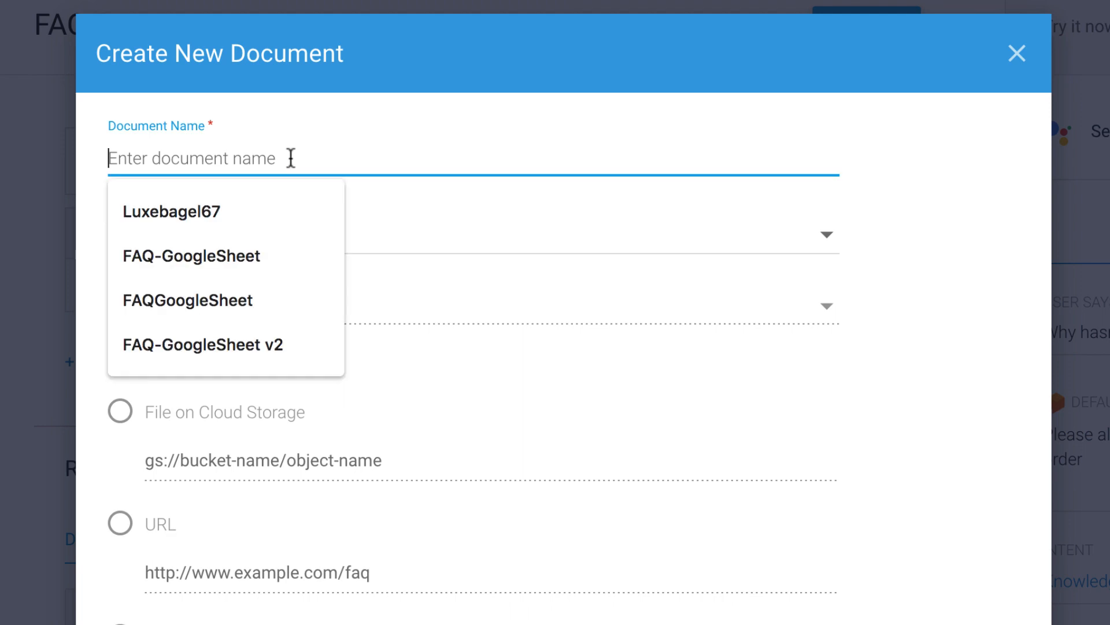
{"action": "type", "text": "FAQ-GoogleSheet"}
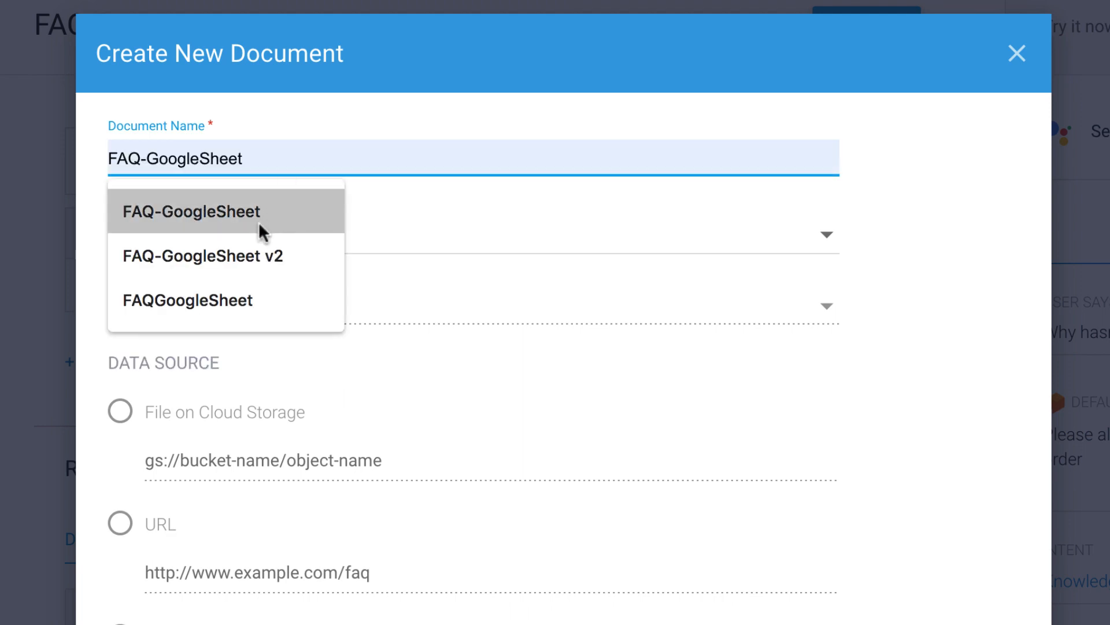
{"action": "left_click", "coordinate": [292, 220]}
{"action": "left_click", "coordinate": [145, 161]}
{"action": "left_click_drag", "start_coordinate": [166, 164], "coordinate": [374, 169]}
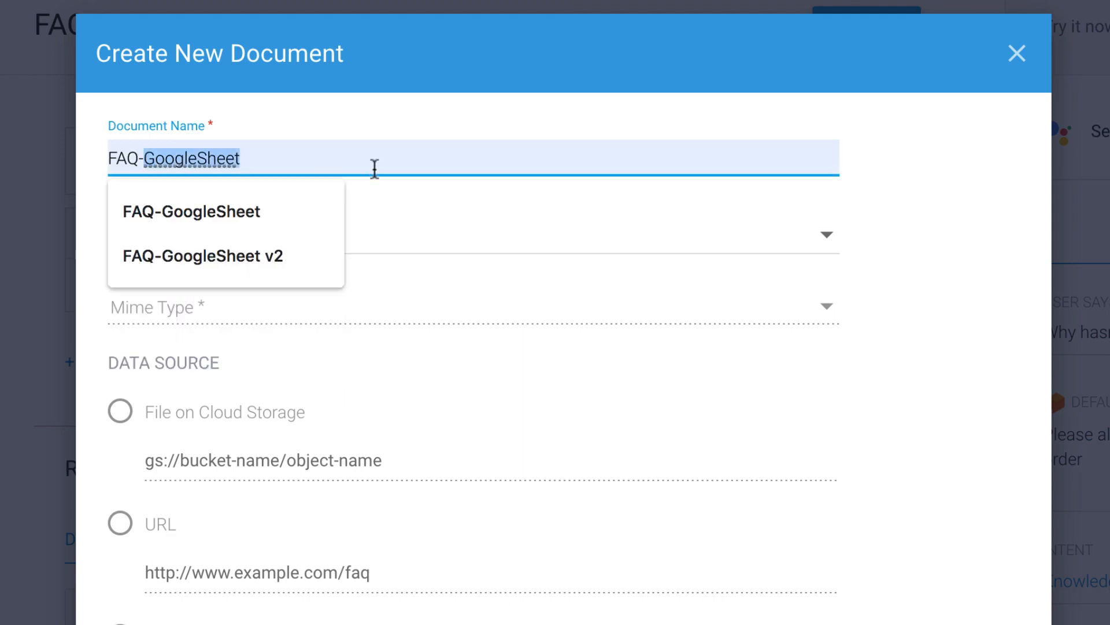
{"action": "type", "text": "Web"}
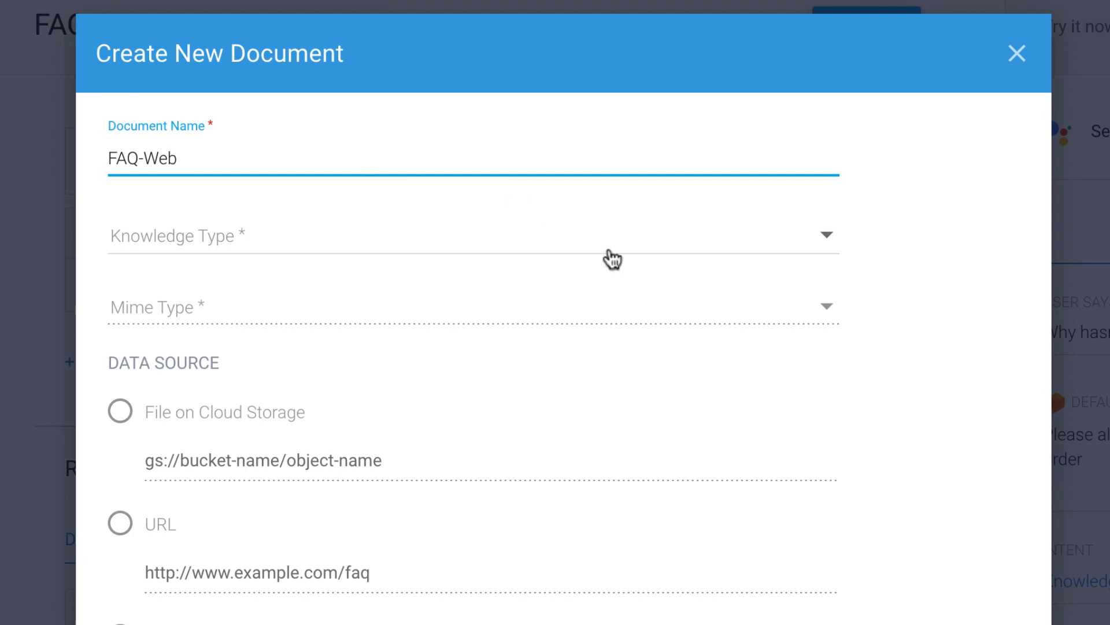
Set the FAQ-Web document's knowledge type to FAQ and its mime type to text/html
{"action": "left_click", "coordinate": [830, 237]}
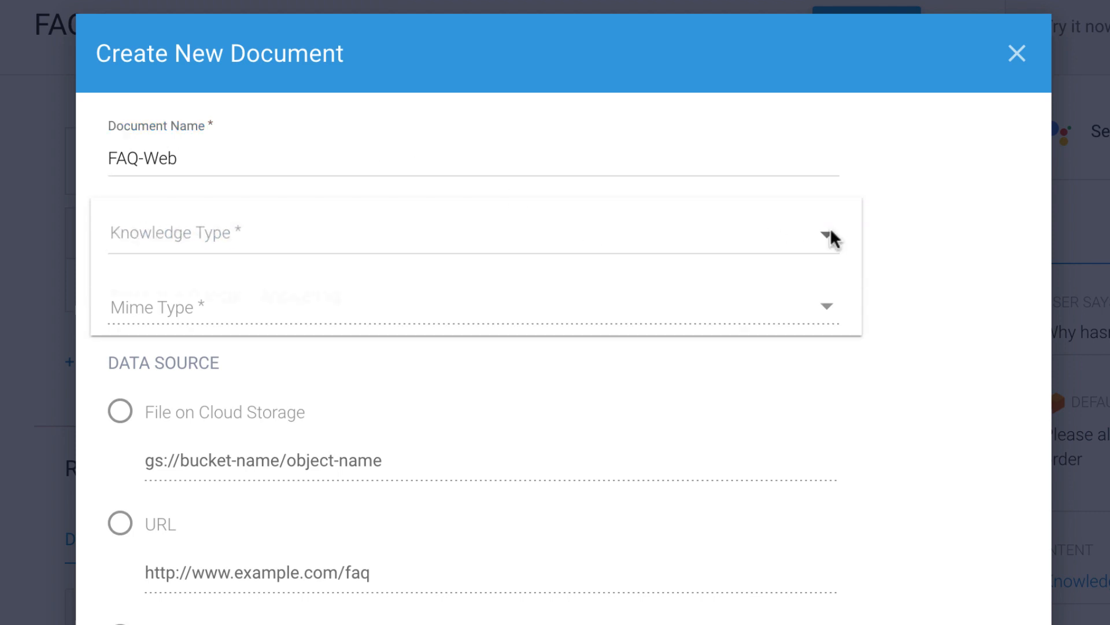
{"action": "left_click", "coordinate": [418, 244]}
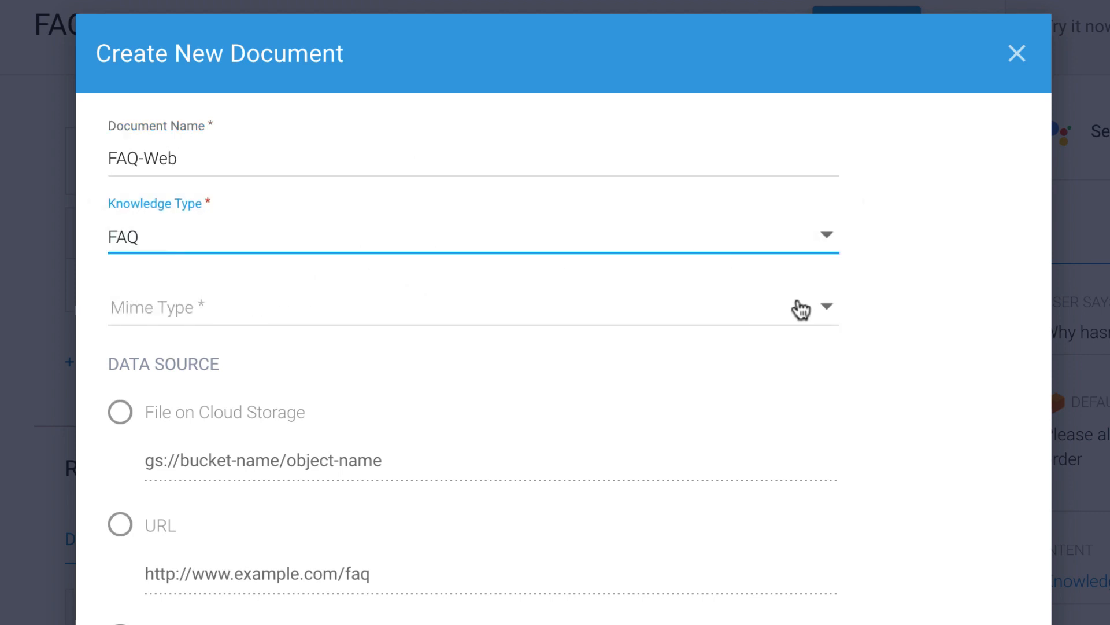
{"action": "left_click", "coordinate": [824, 308]}
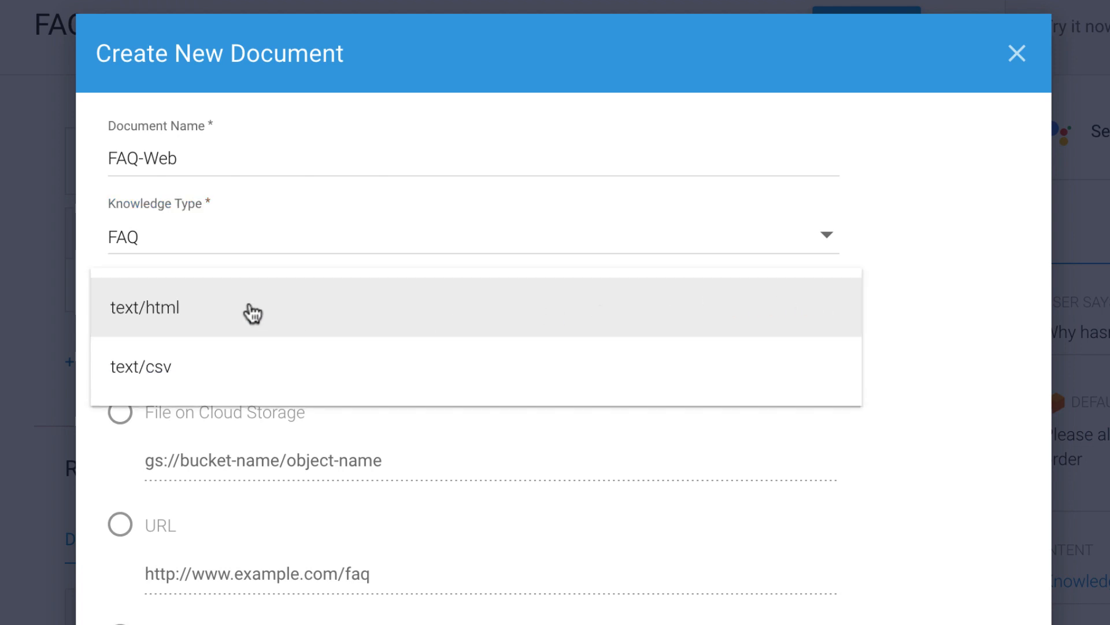
{"action": "left_click", "coordinate": [179, 318]}
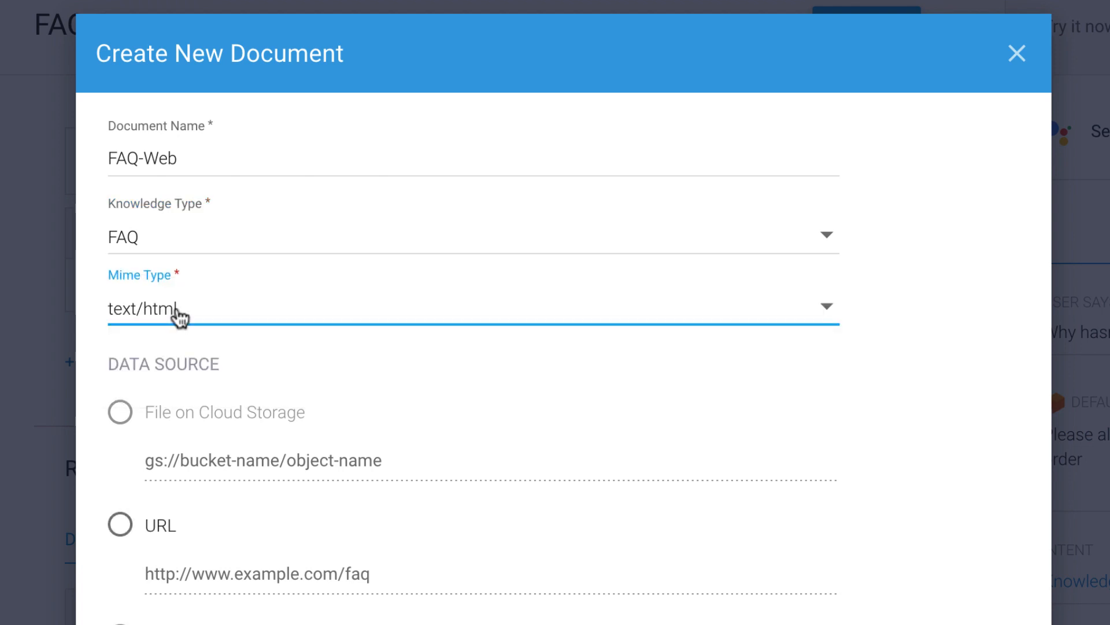
{"action": "left_click", "coordinate": [119, 524]}
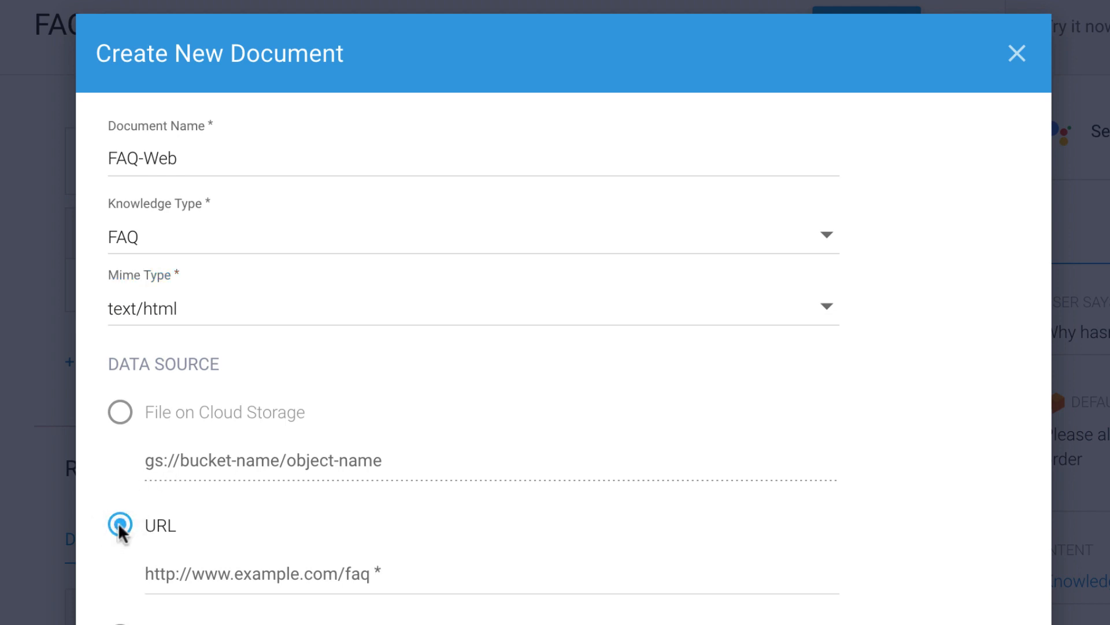
{"action": "left_click", "coordinate": [425, 578]}
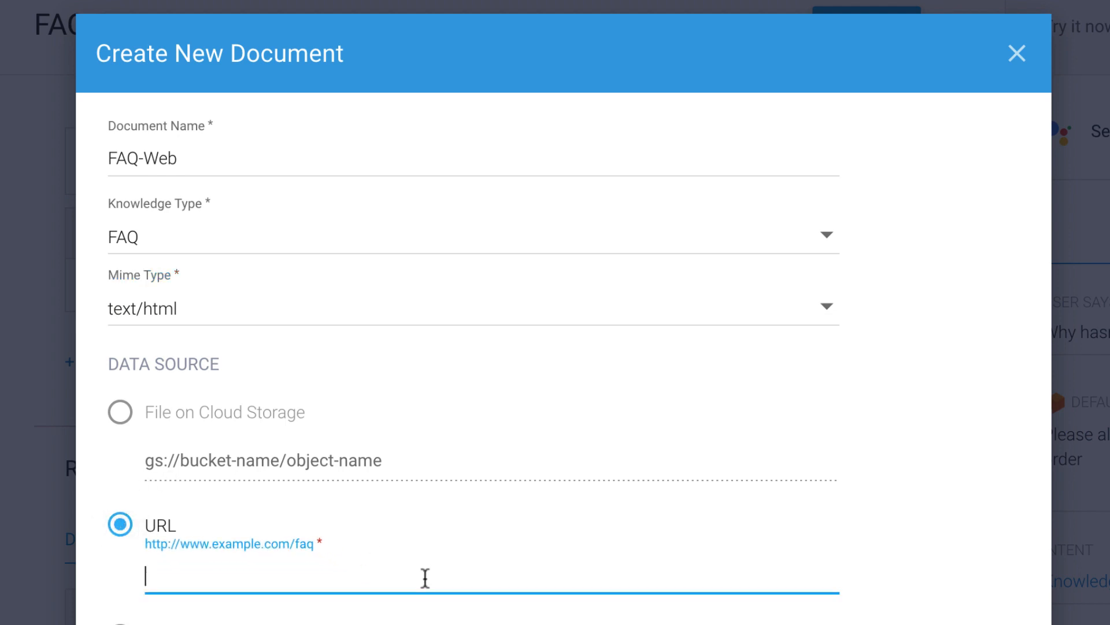
{"action": "type", "text": "https://www.dominos.ca/en/pages/content/customer-service/faq"}
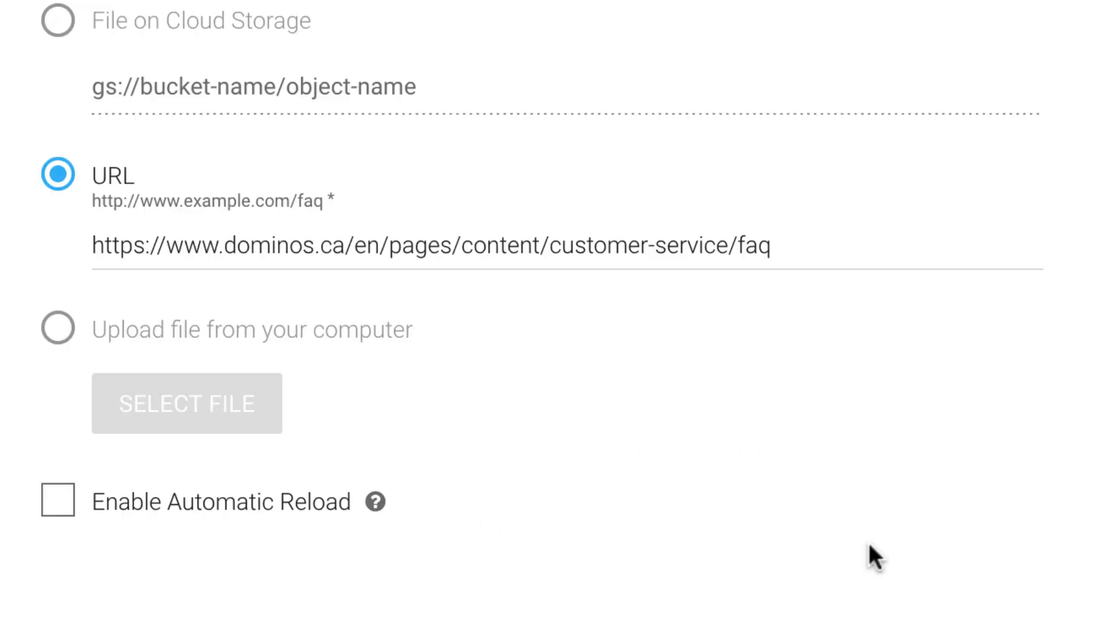
{"action": "left_click", "coordinate": [57, 509]}
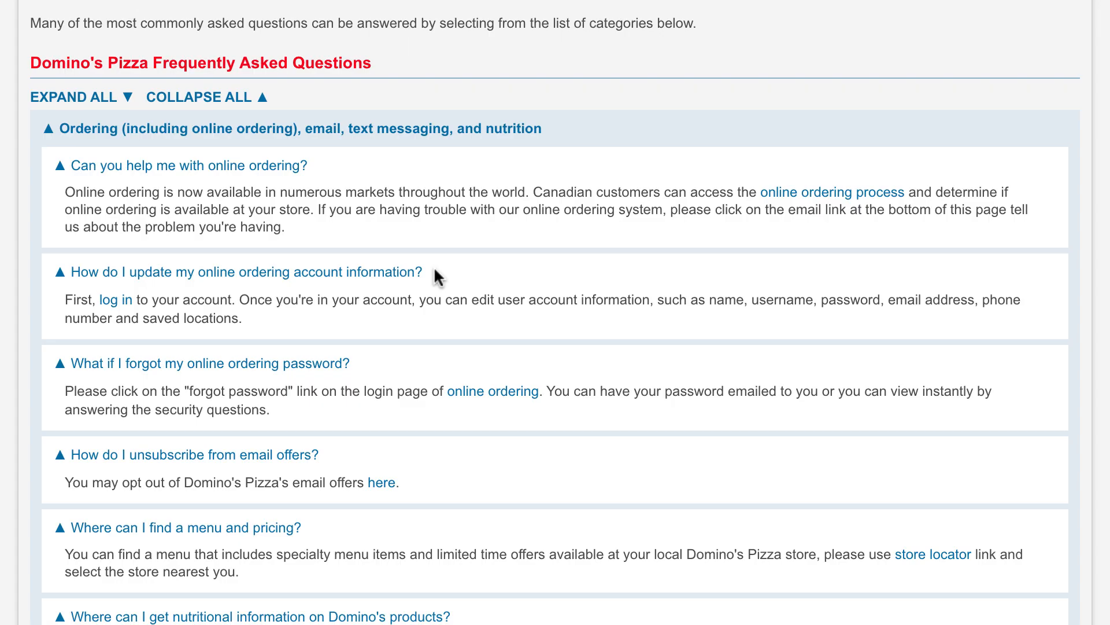
Copy "How do I update my online ordering account information?" from the Domino's FAQ page and submit it to the Dialogflow agent as a test
{"action": "left_click_drag", "start_coordinate": [435, 271], "coordinate": [70, 280]}
{"action": "key", "text": "ctrl+c"}
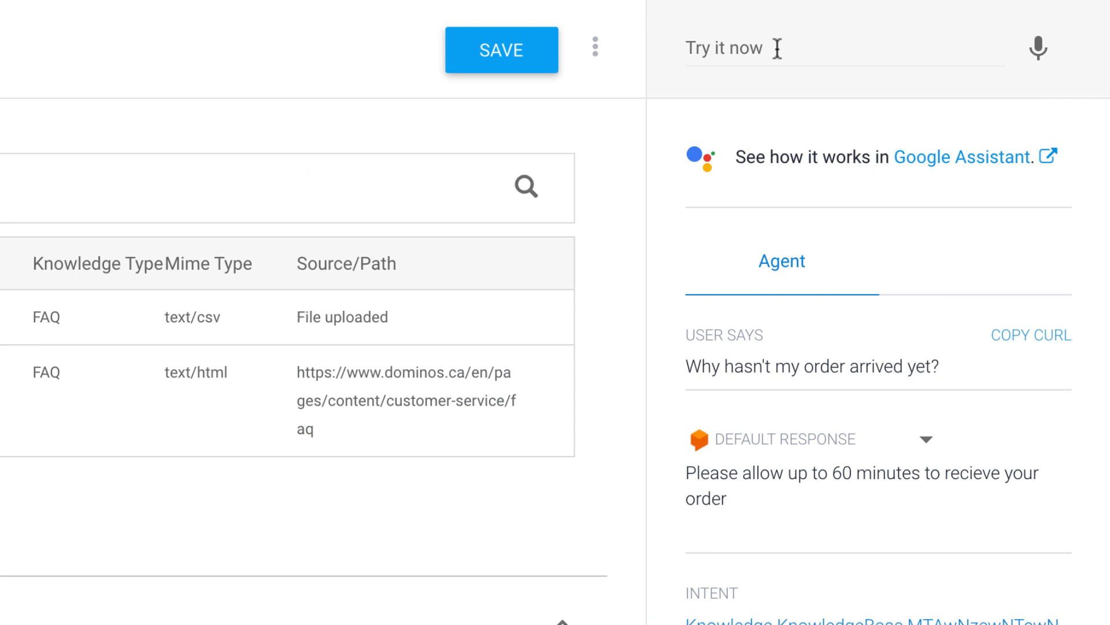
{"action": "left_click", "coordinate": [776, 47]}
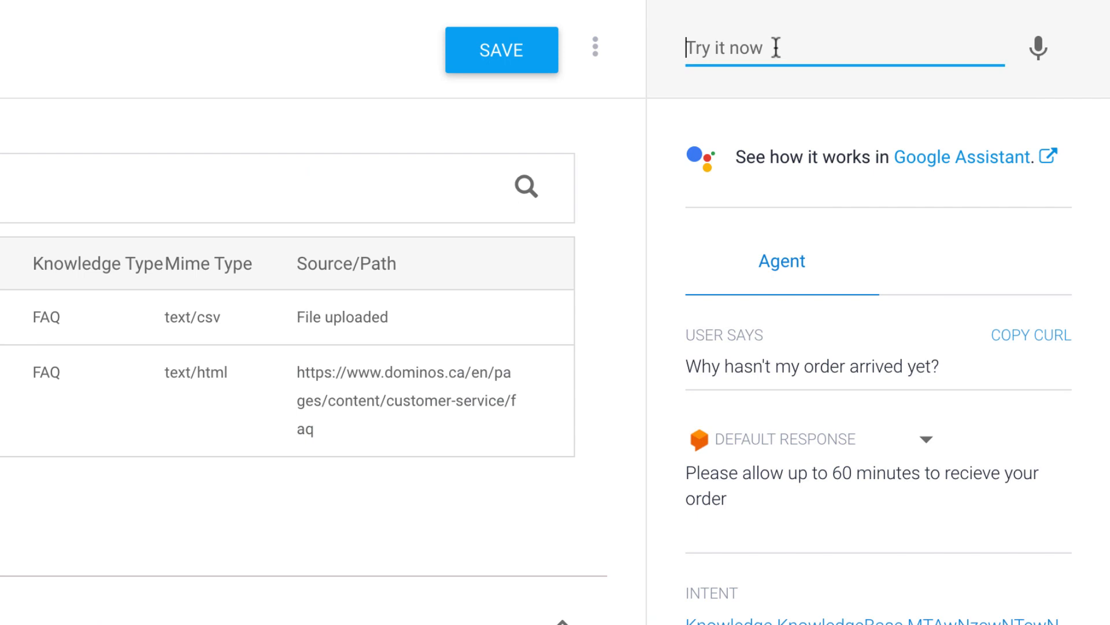
{"action": "key", "text": "ctrl+v"}
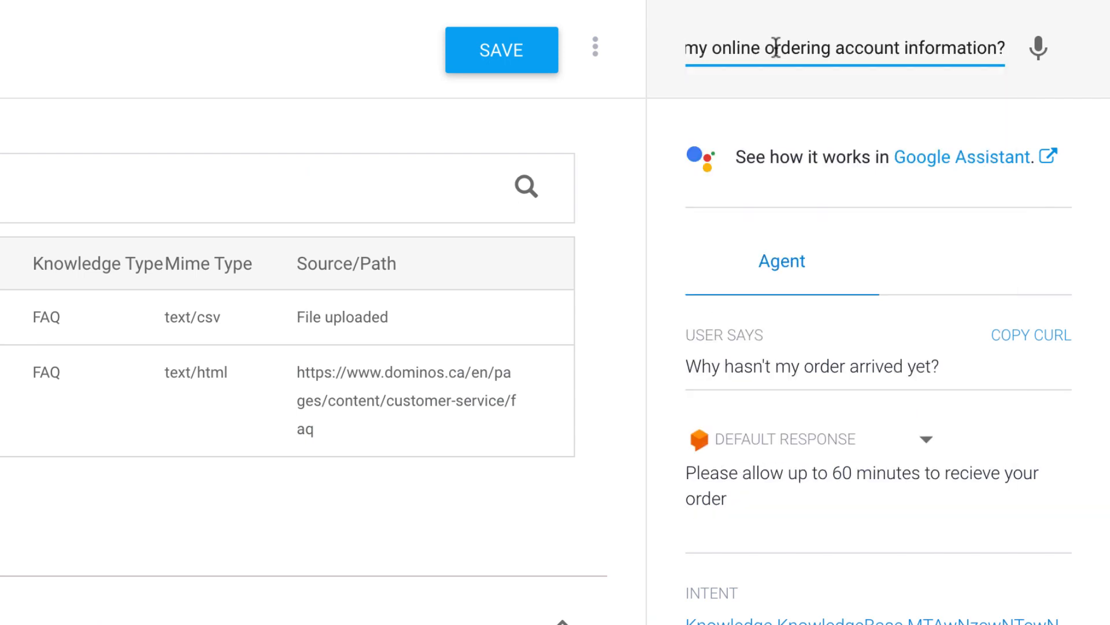
{"action": "key", "text": "Return"}
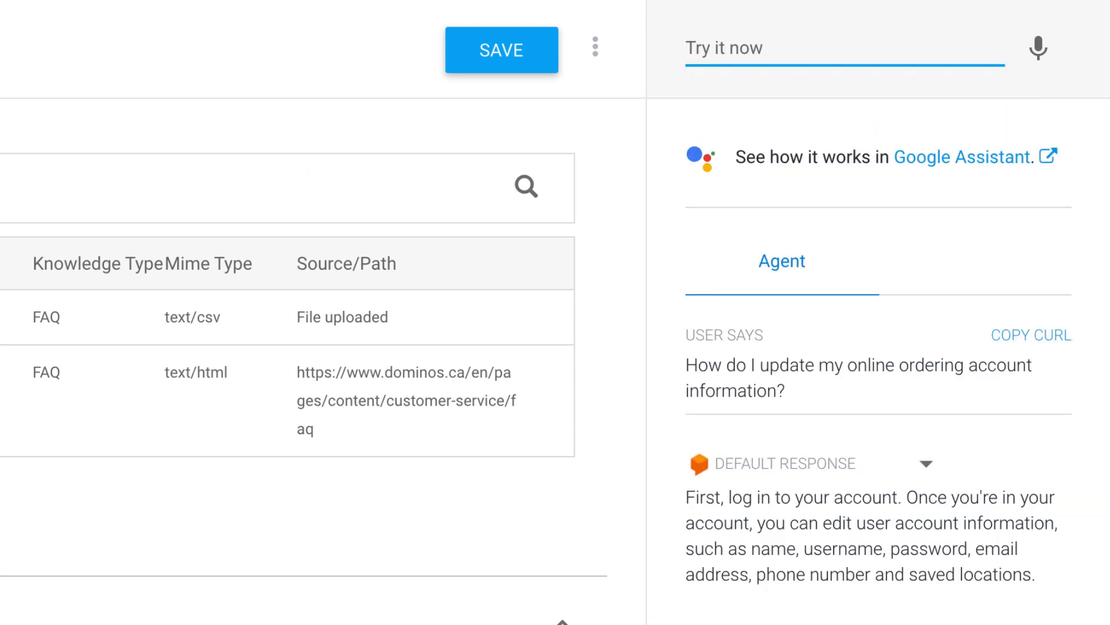